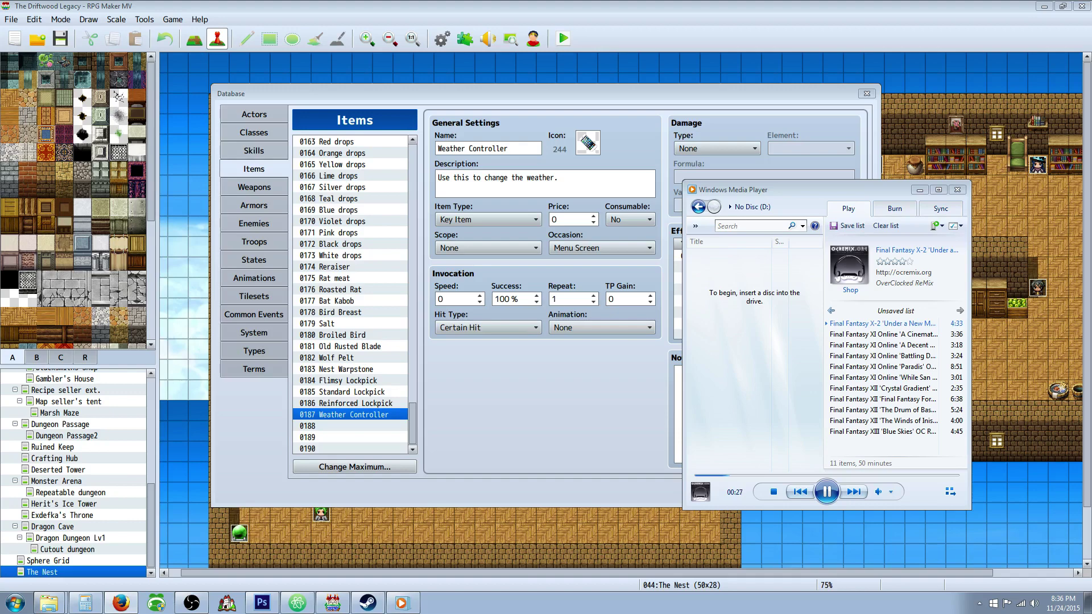
- Open common event 0109 Weather Controller and select its opening weather question message
left_click(592, 400)
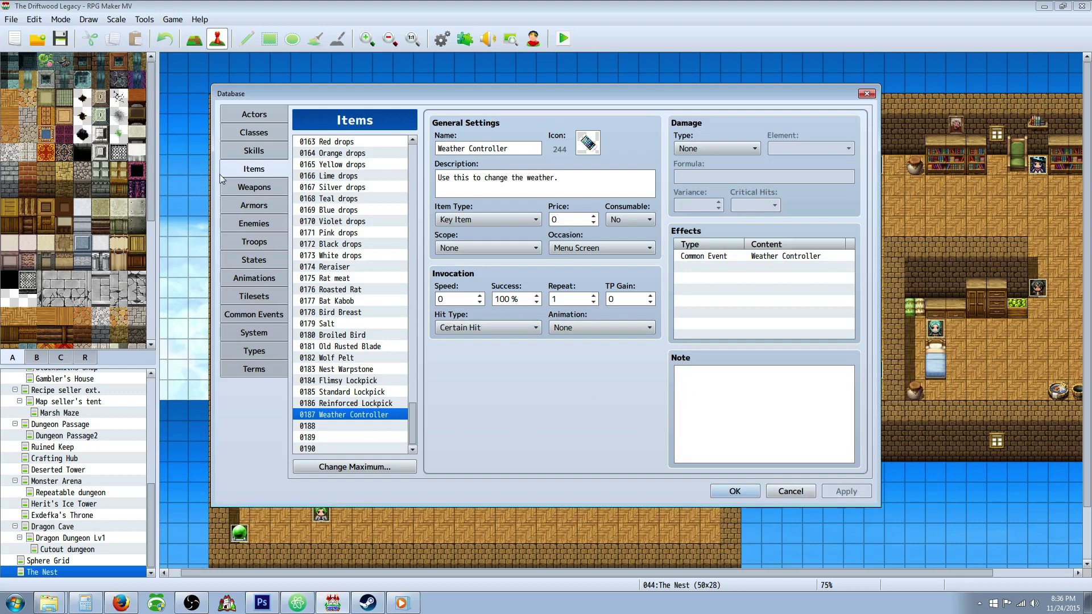
left_click(264, 316)
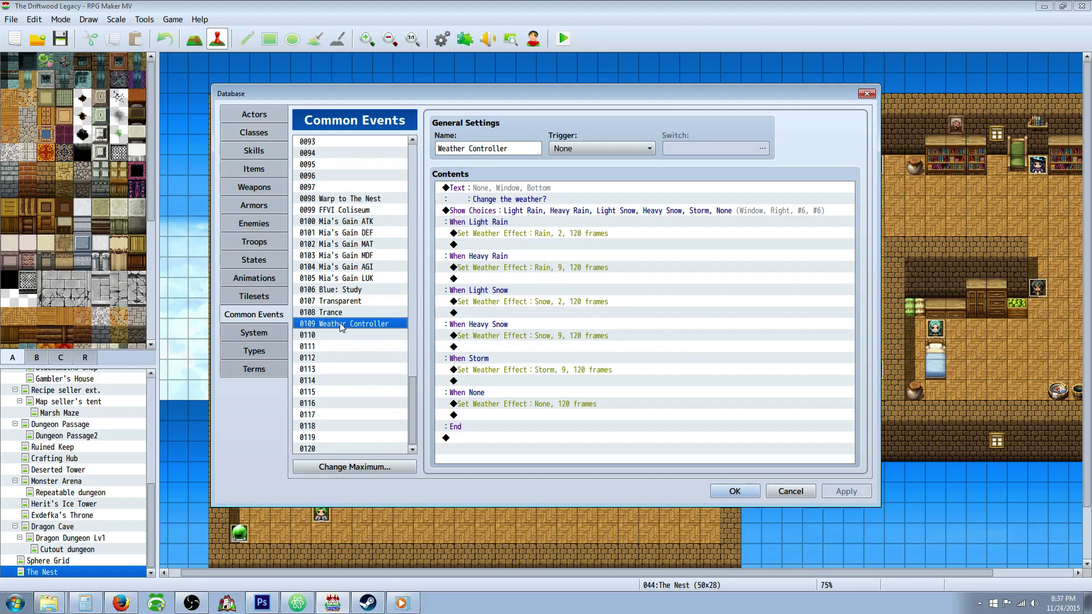
left_click(478, 151)
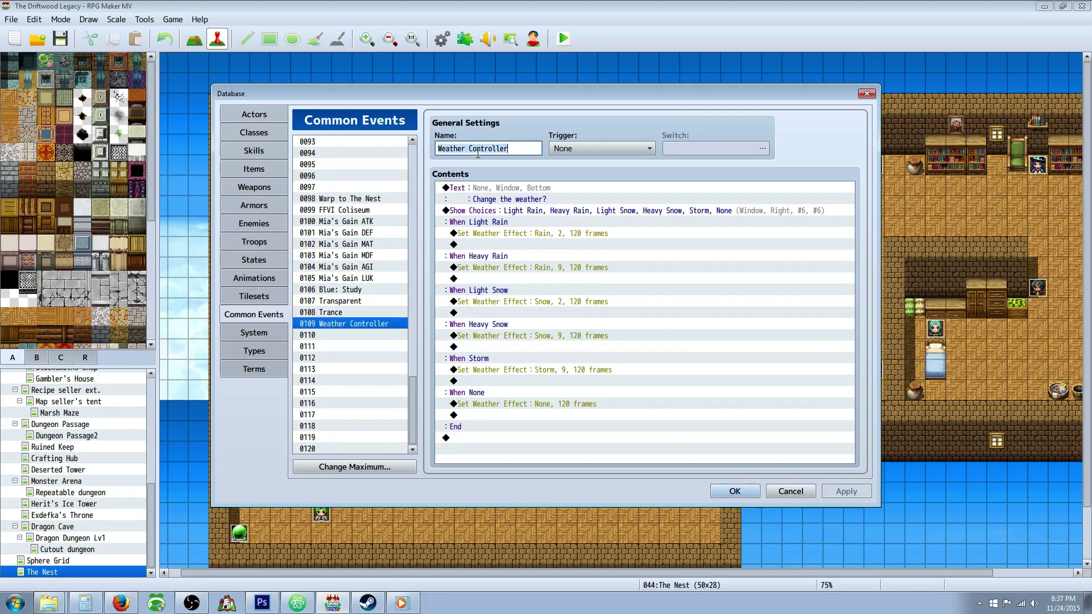
left_click(509, 196)
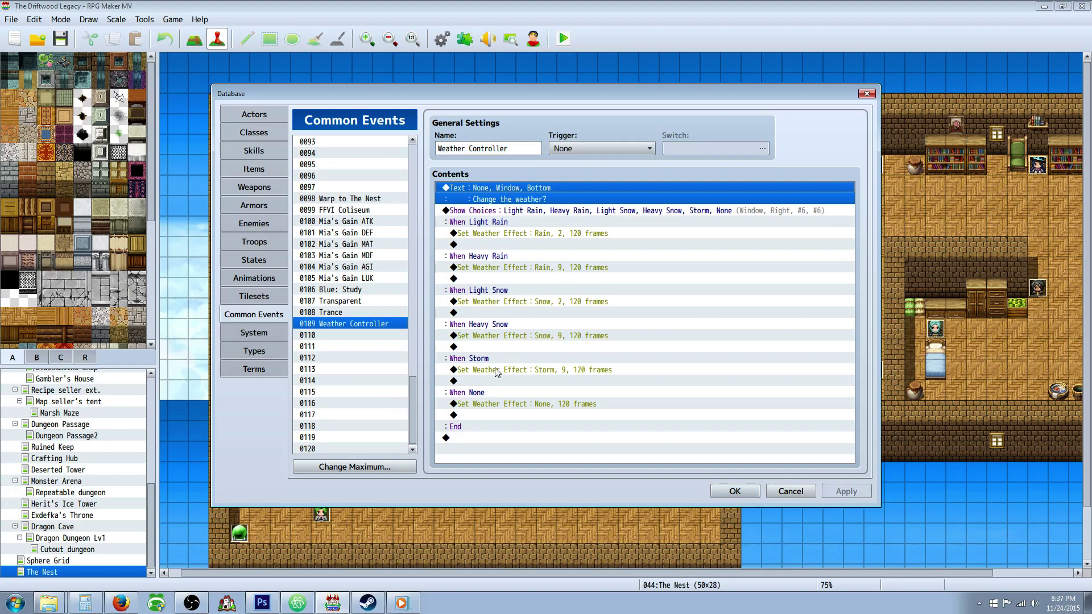
right_click(471, 438)
left_click(491, 445)
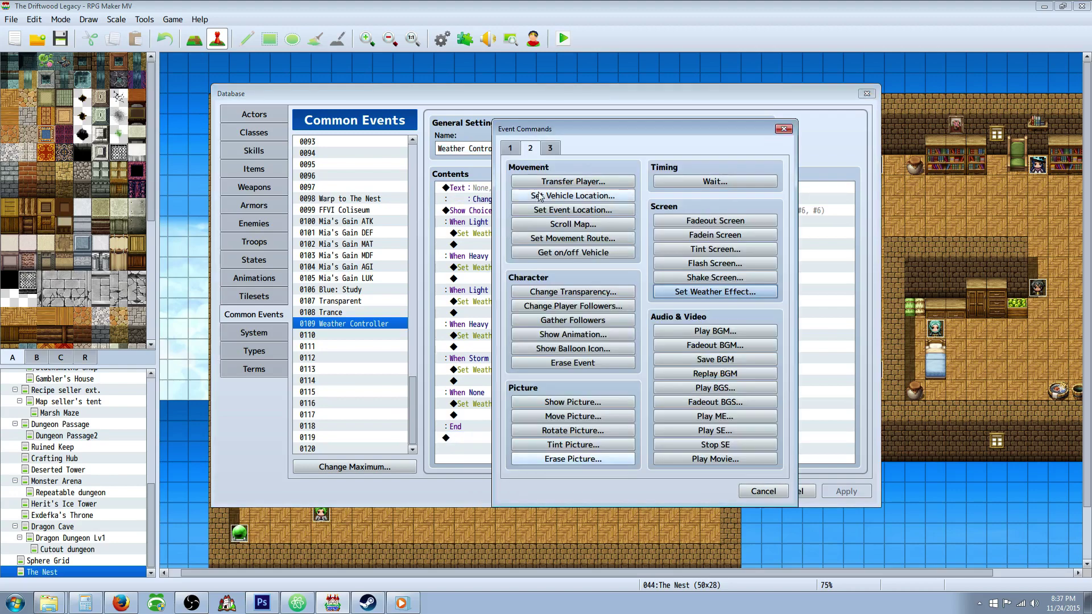
left_click(510, 148)
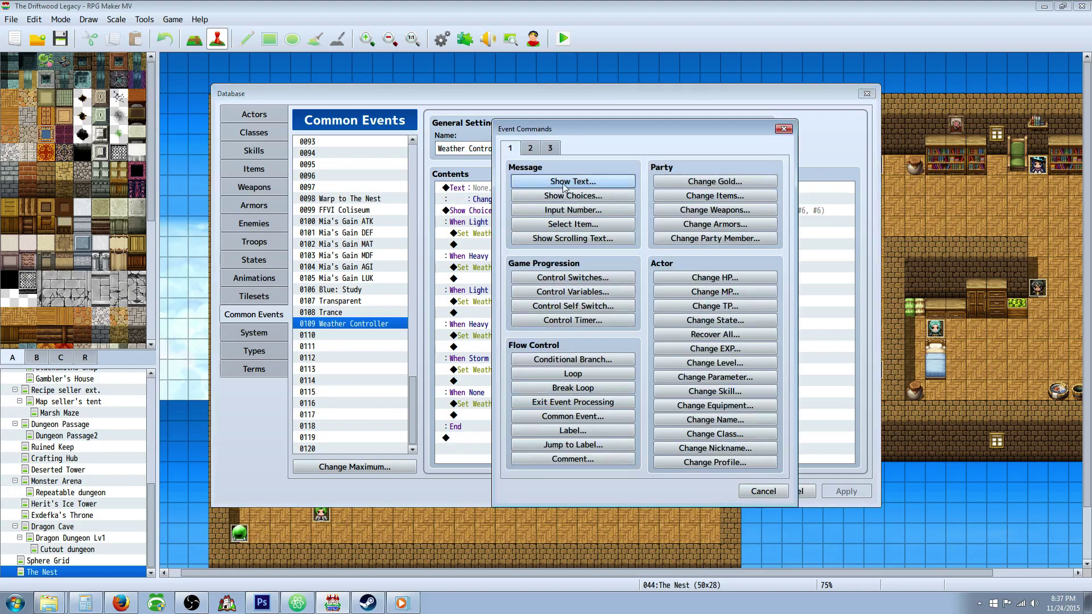
left_click(763, 493)
left_click(514, 197)
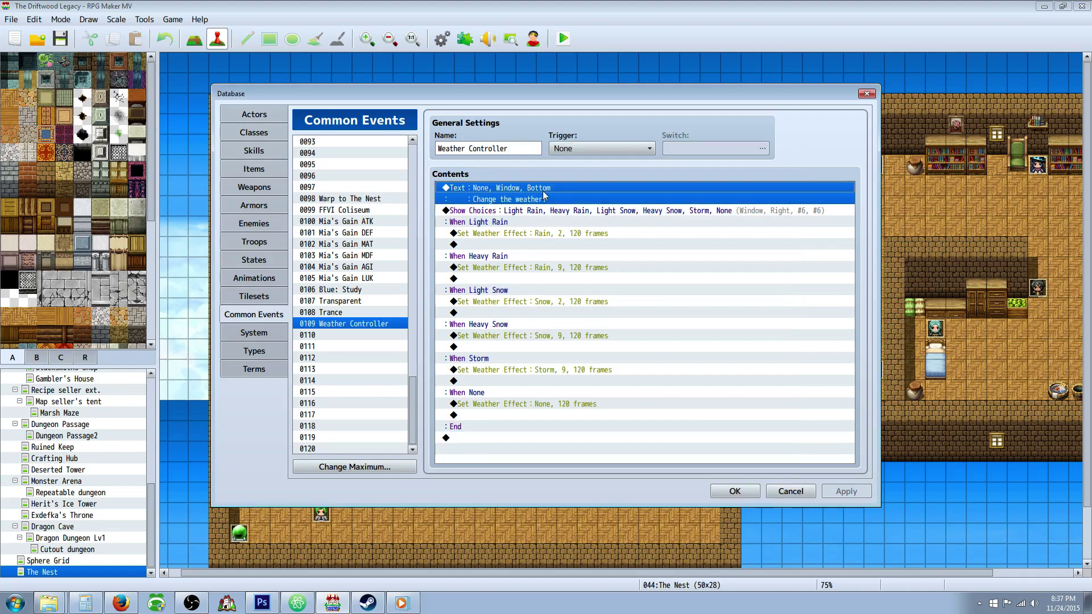
left_click(532, 211)
right_click(466, 437)
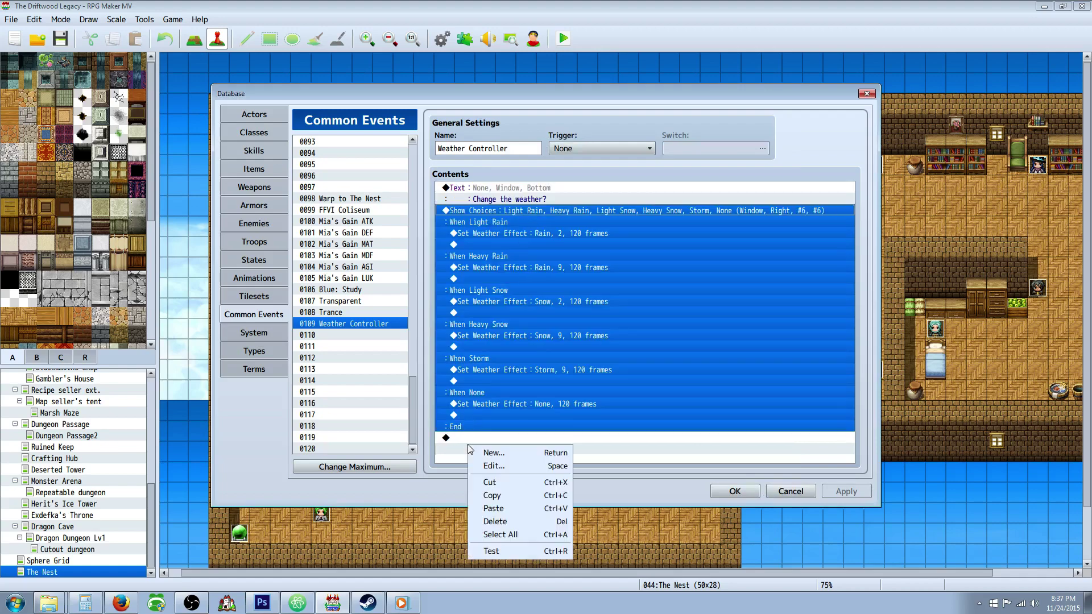
left_click(469, 436)
right_click(469, 438)
key("space")
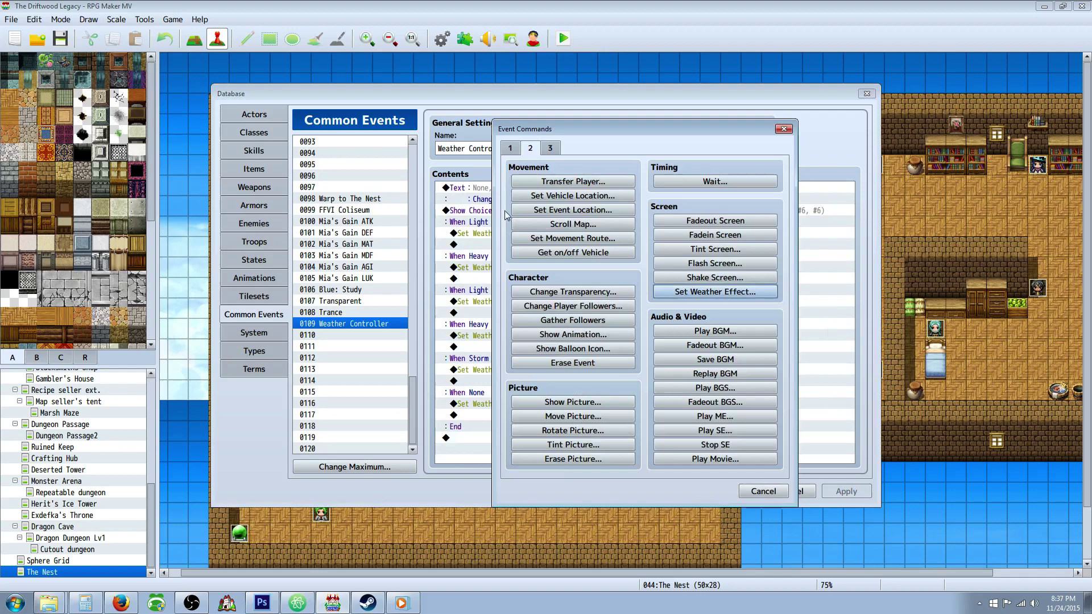
left_click(510, 148)
left_click(556, 199)
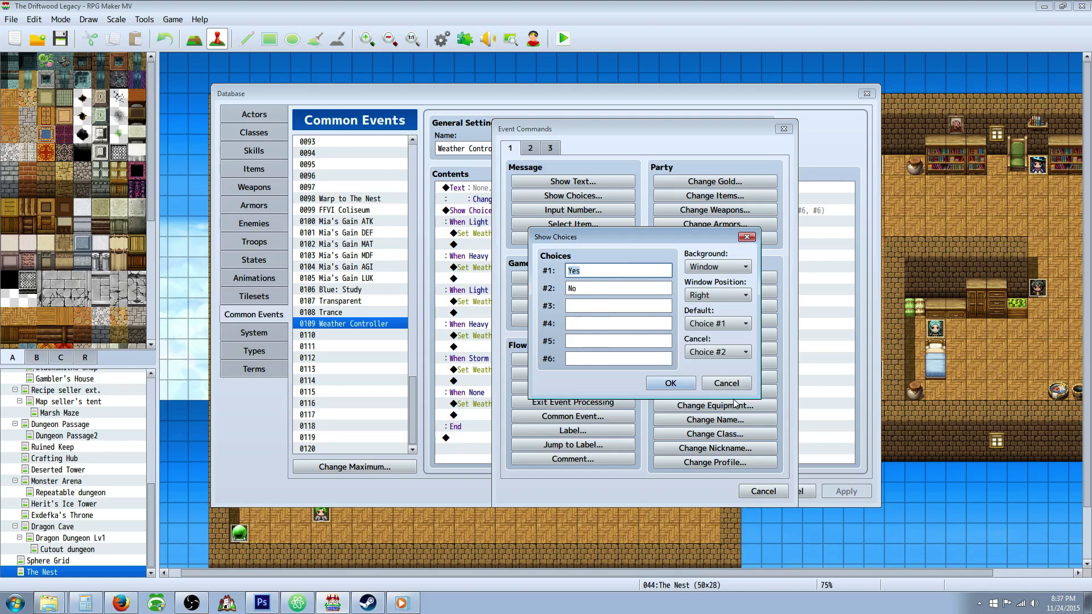
left_click(726, 382)
left_click(762, 491)
left_click(499, 210)
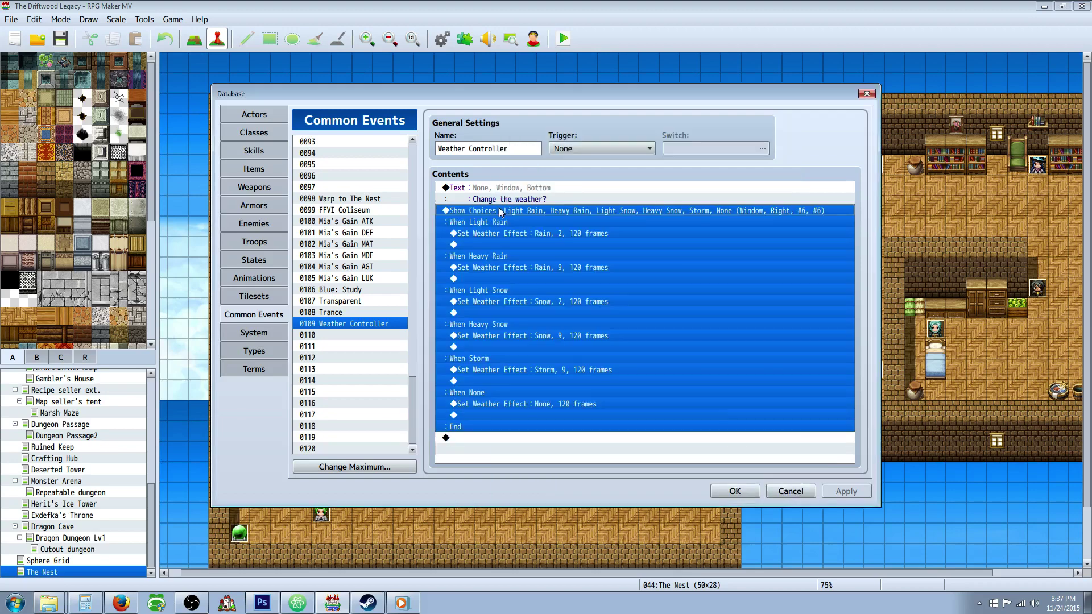
right_click(499, 210)
left_click(515, 214)
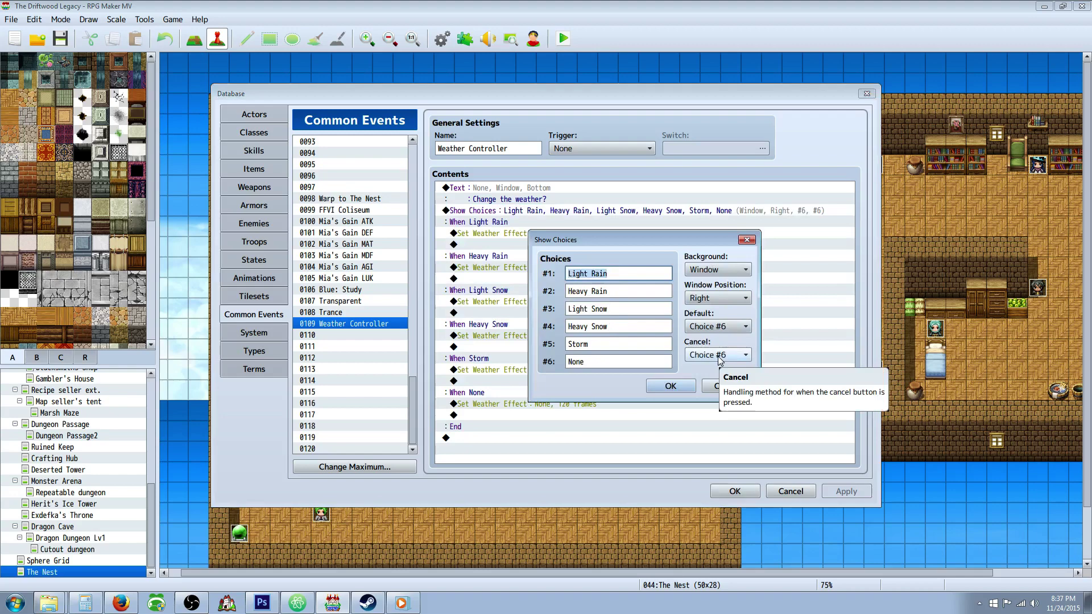
left_click(670, 386)
left_click(531, 256)
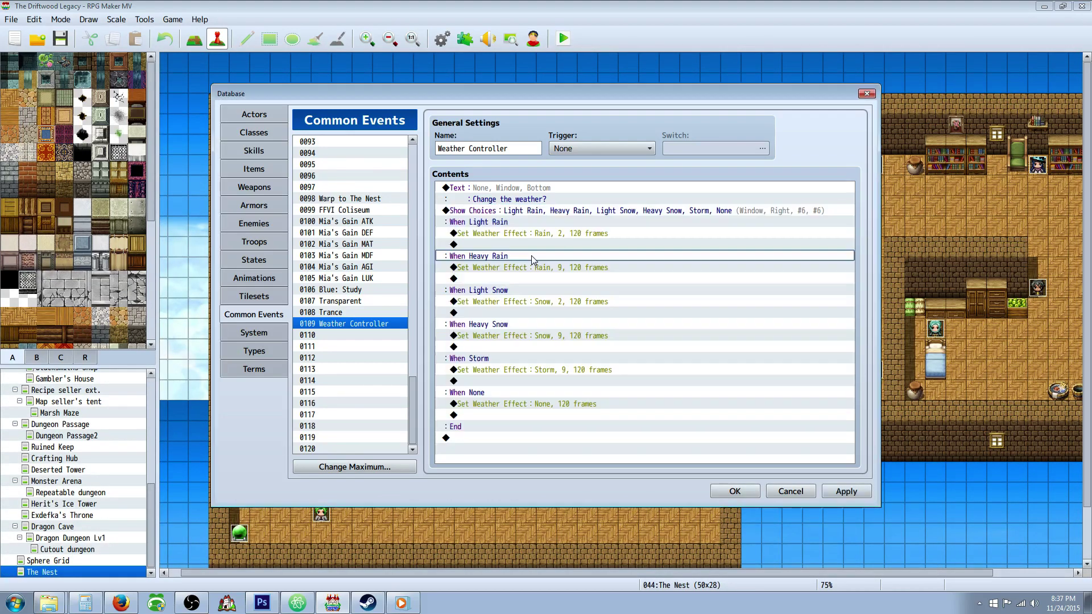
left_click(515, 235)
right_click(514, 243)
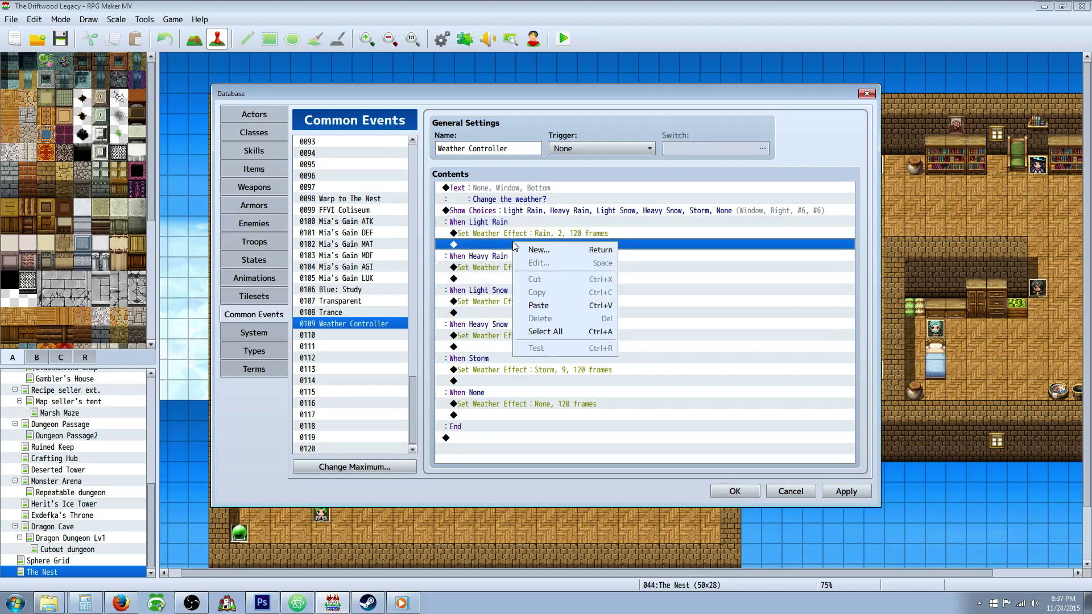
left_click(531, 252)
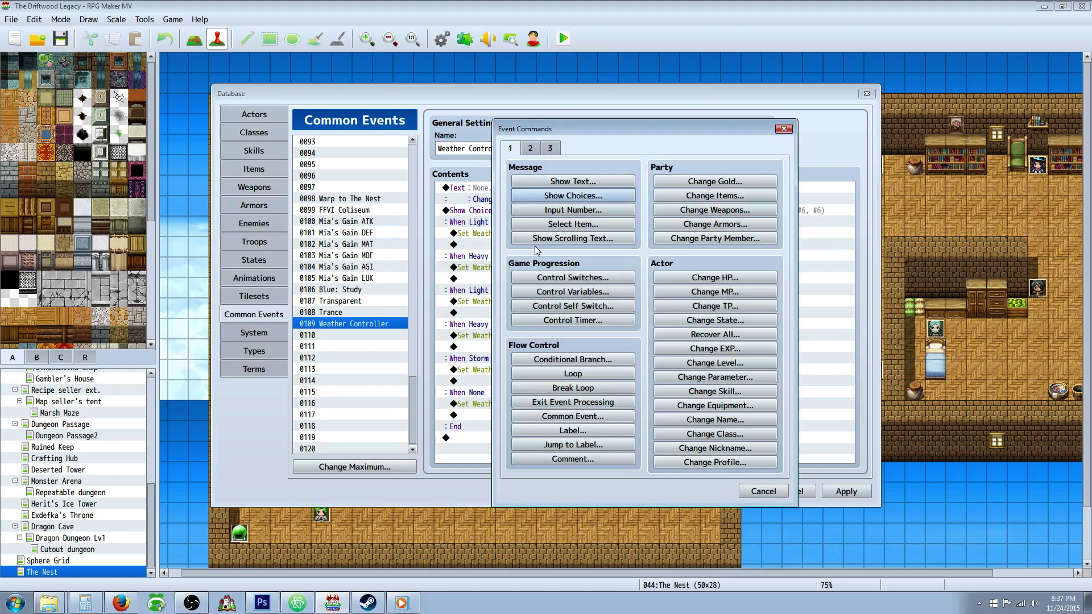
left_click(549, 148)
left_click(531, 148)
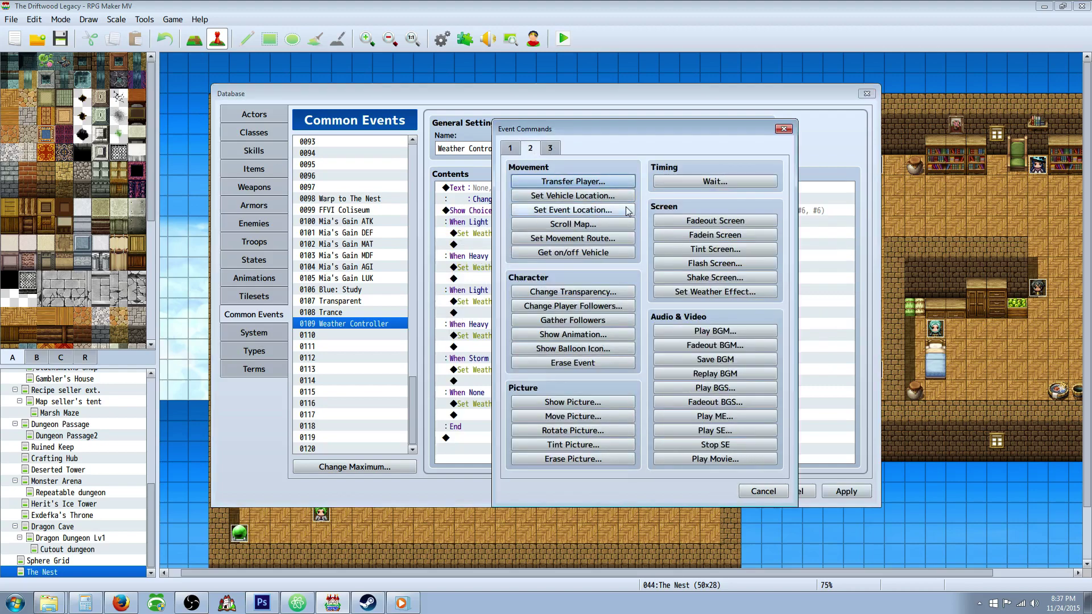
left_click(705, 292)
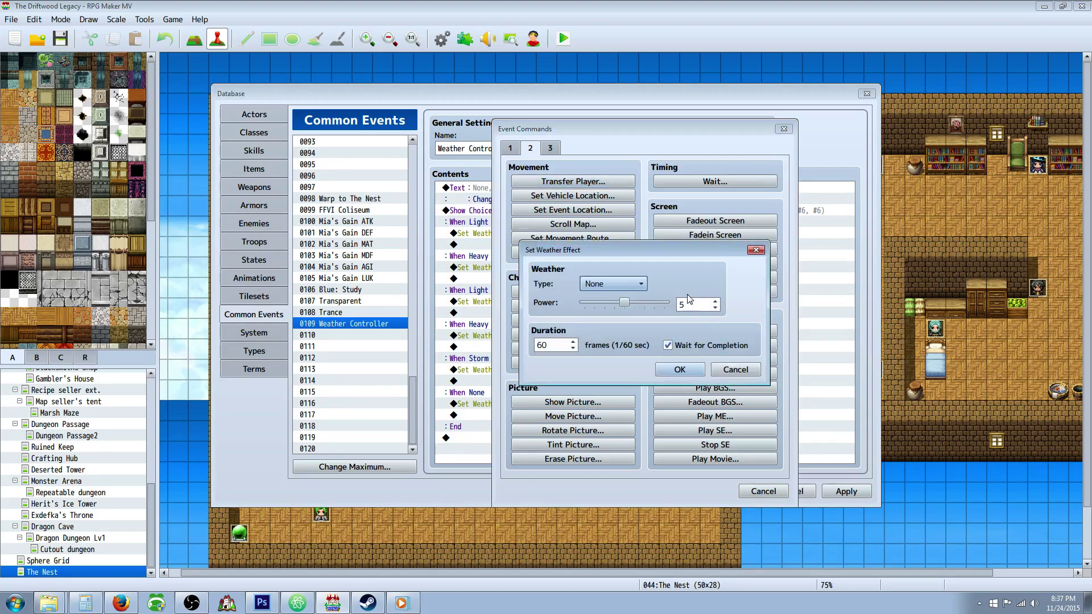
left_click(629, 283)
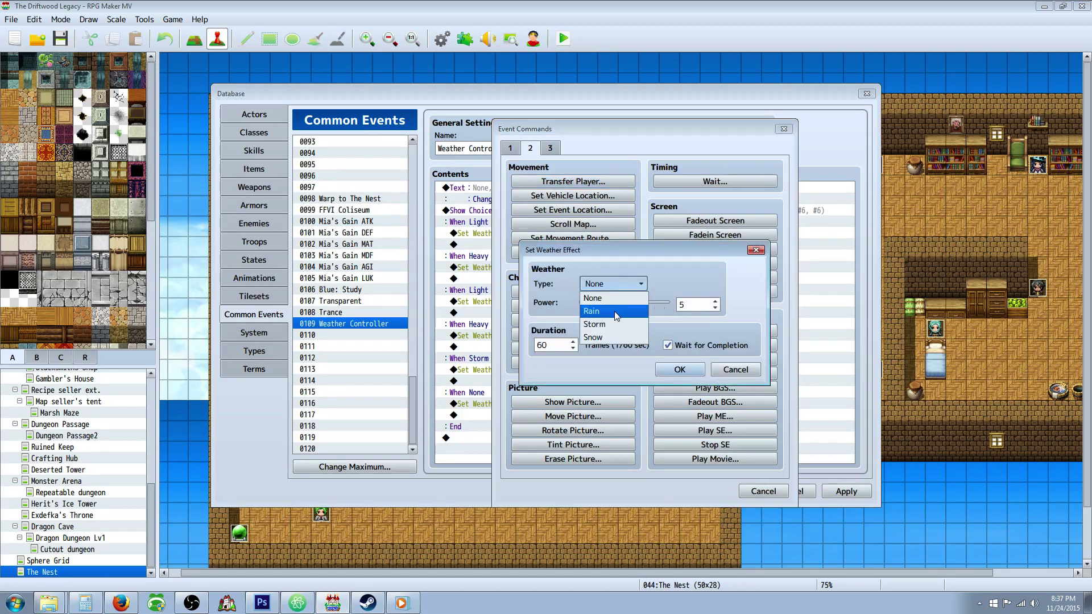
left_click(616, 309)
left_click(616, 302)
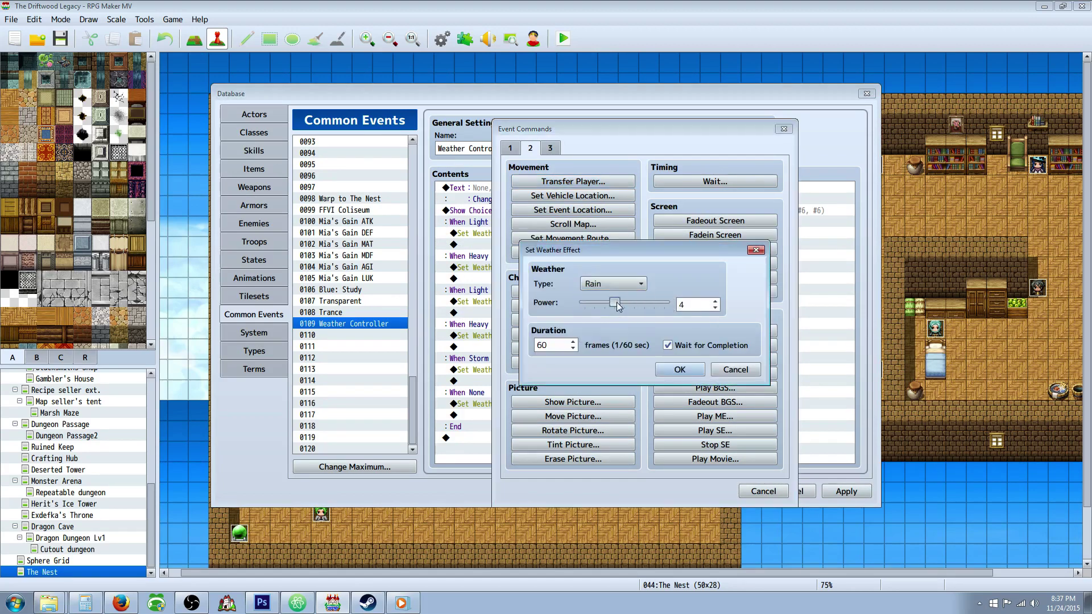
left_click(585, 299)
left_click(668, 345)
left_click(556, 343)
type("12")
left_click(735, 370)
left_click(763, 491)
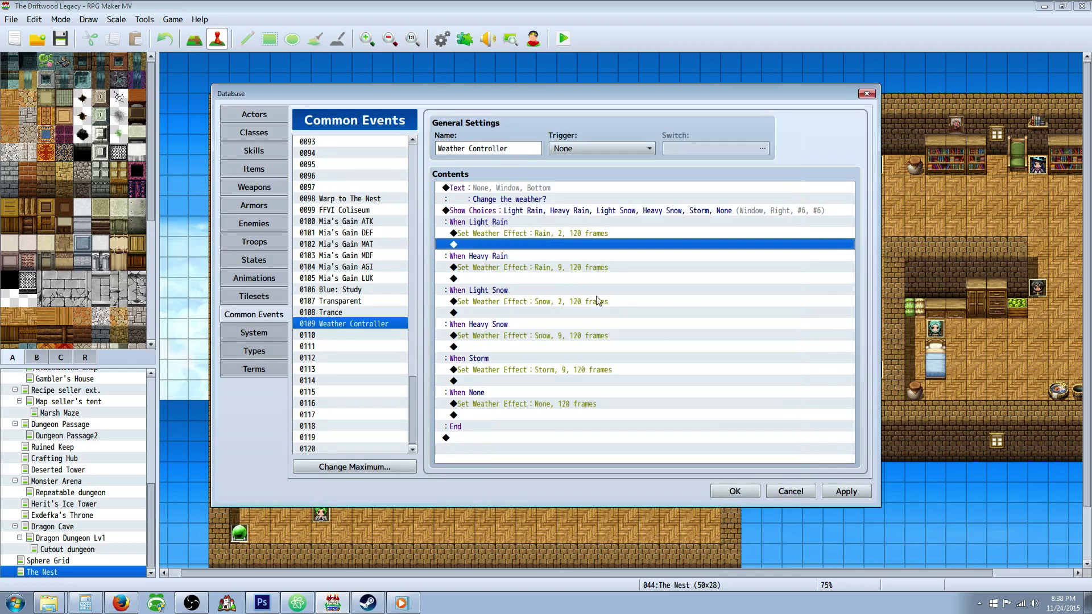
left_click(523, 235)
right_click(524, 234)
left_click(568, 288)
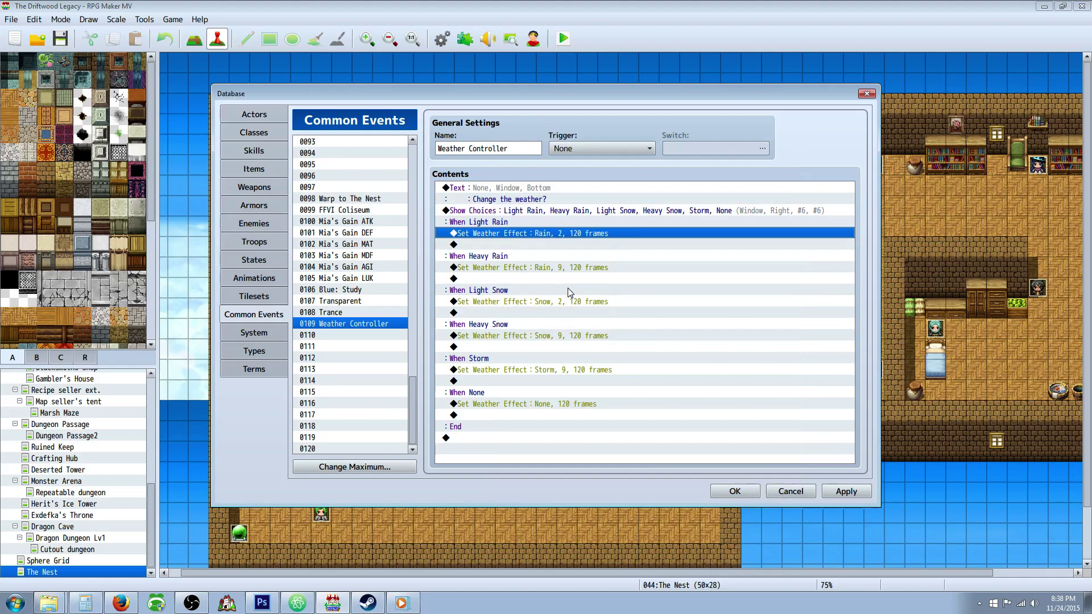
left_click(483, 255)
left_click(486, 268)
right_click(486, 271)
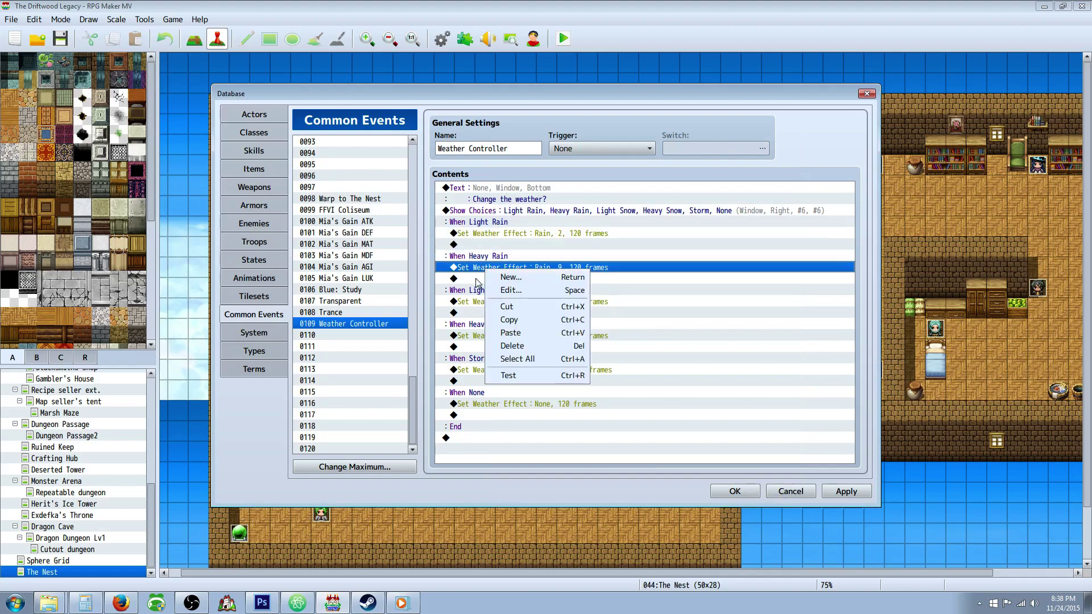
right_click(475, 278)
left_click(559, 272)
right_click(559, 272)
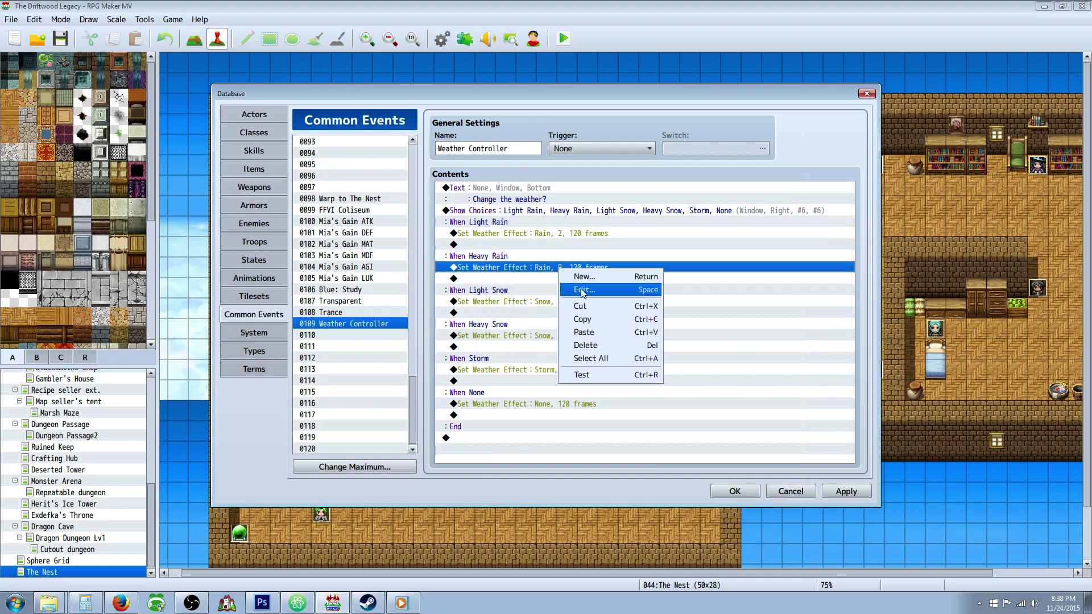
left_click(578, 290)
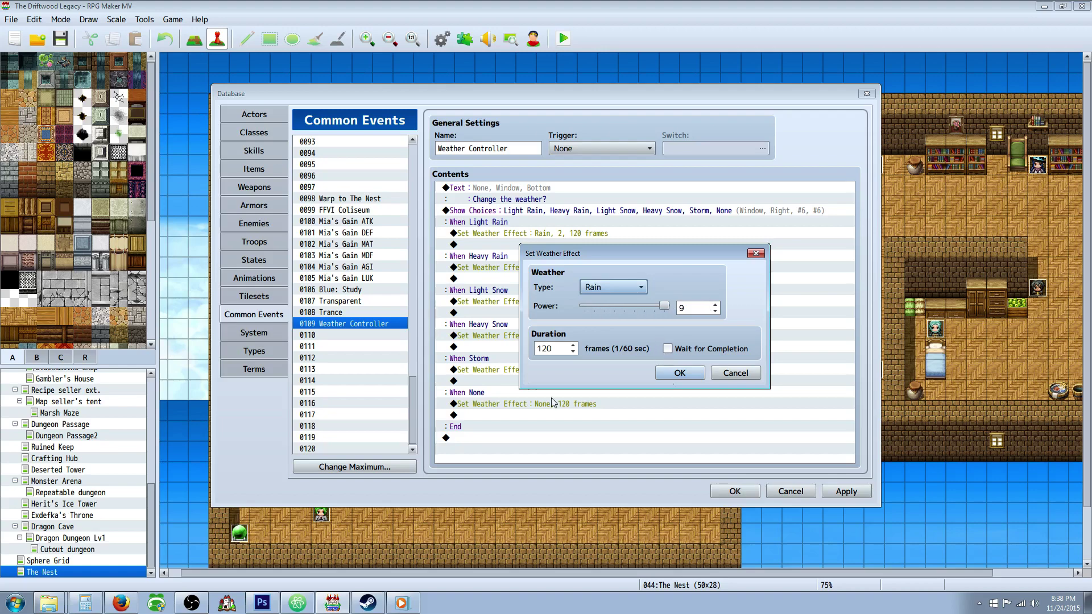
left_click(675, 372)
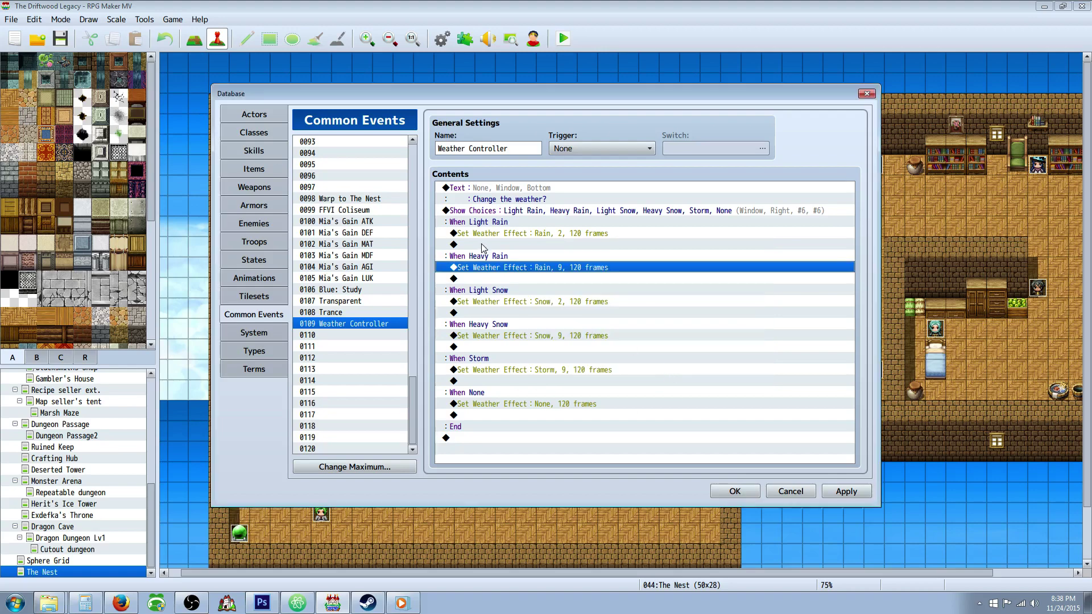
left_click(542, 302)
right_click(540, 302)
left_click(566, 326)
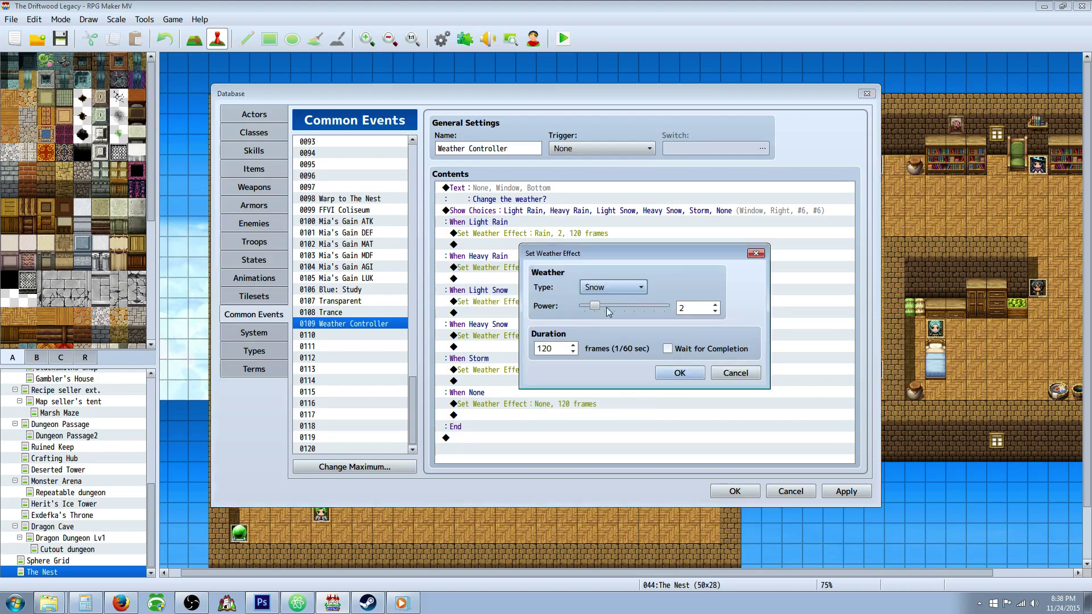
left_click(616, 287)
left_click(606, 341)
- Confirm Light Snow as Snow power 2 and set Heavy Snow to Snow power 9
left_click(680, 373)
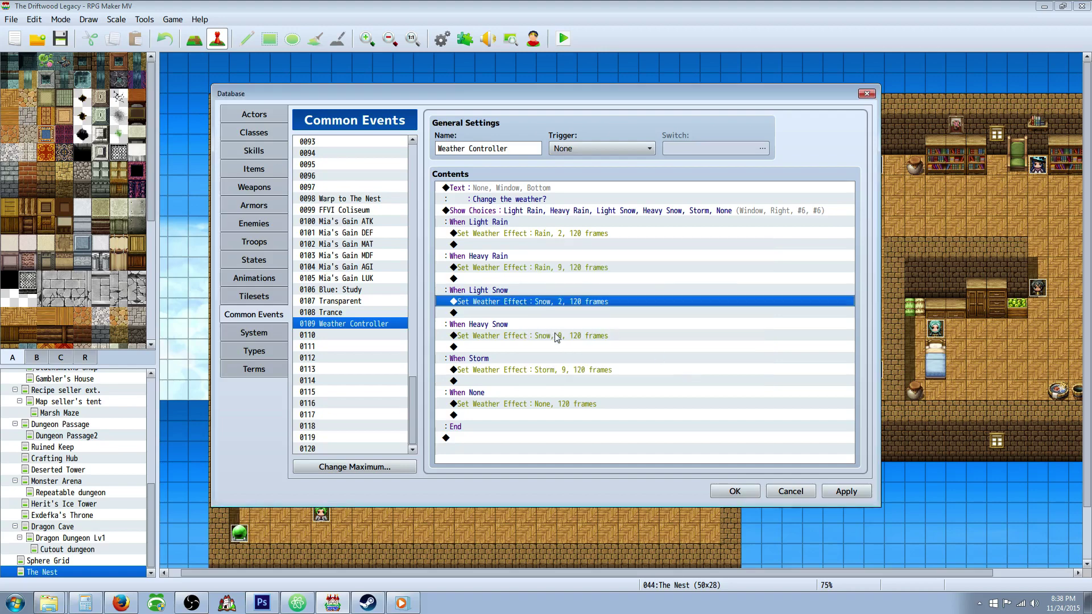
left_click(528, 337)
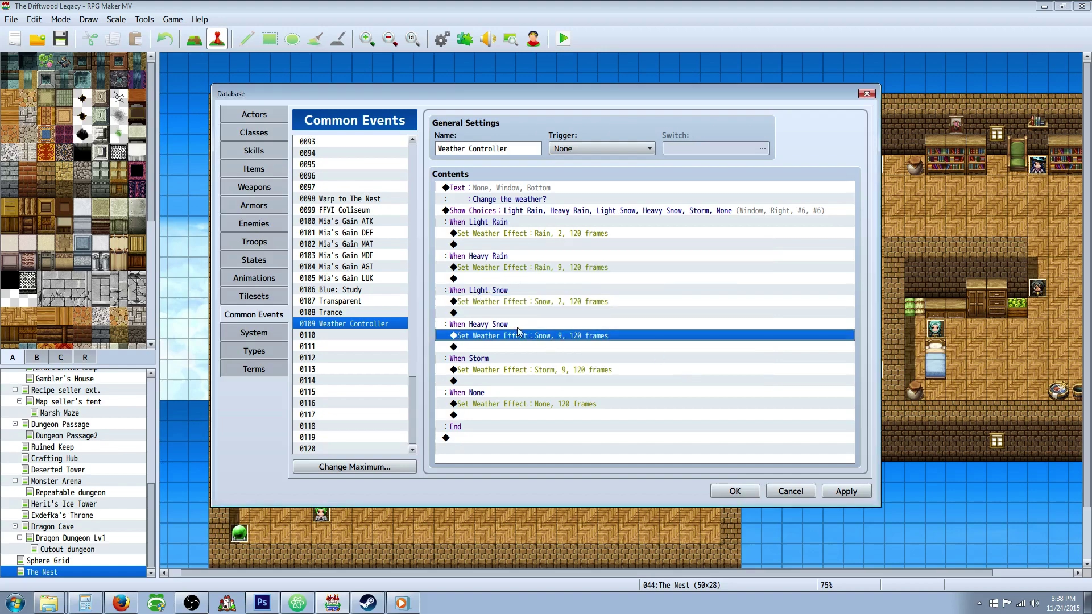
right_click(538, 336)
left_click(564, 356)
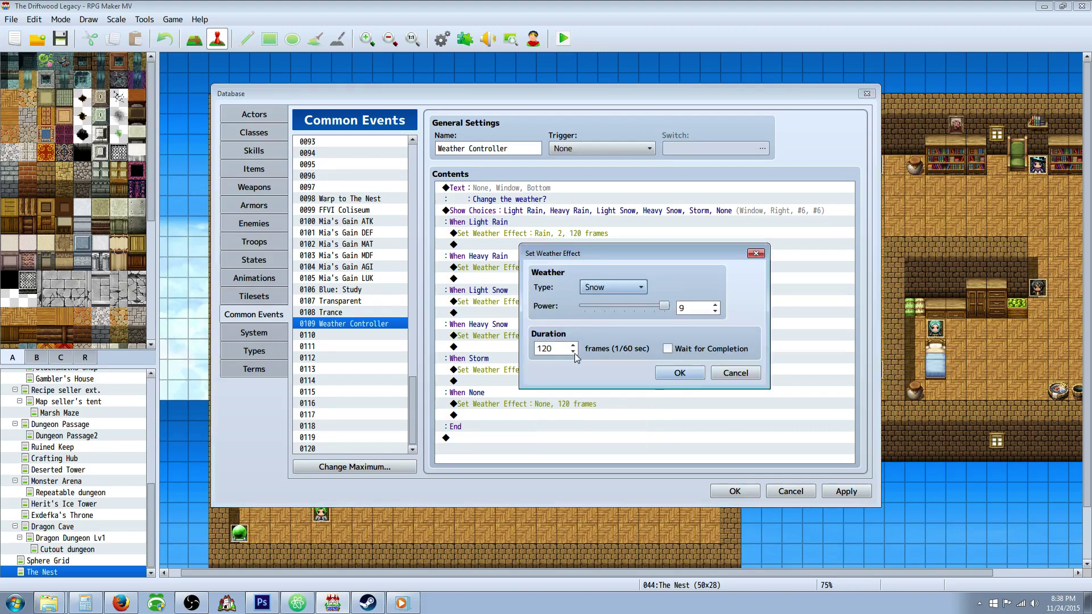
left_click(681, 374)
- Set the Storm branch's weather effect to Storm at power 9
left_click(524, 371)
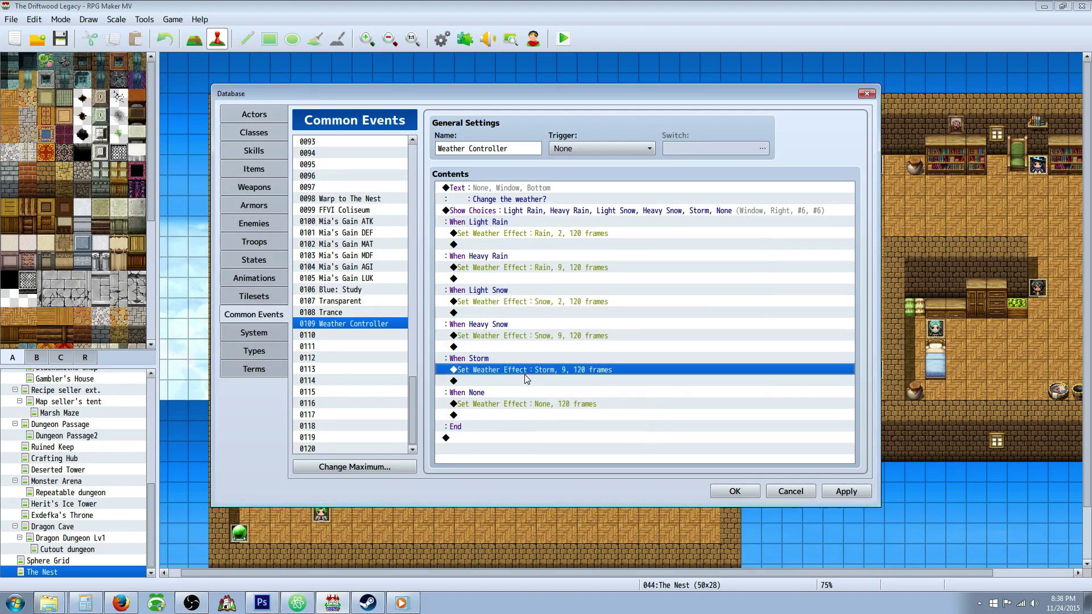
right_click(536, 371)
left_click(558, 391)
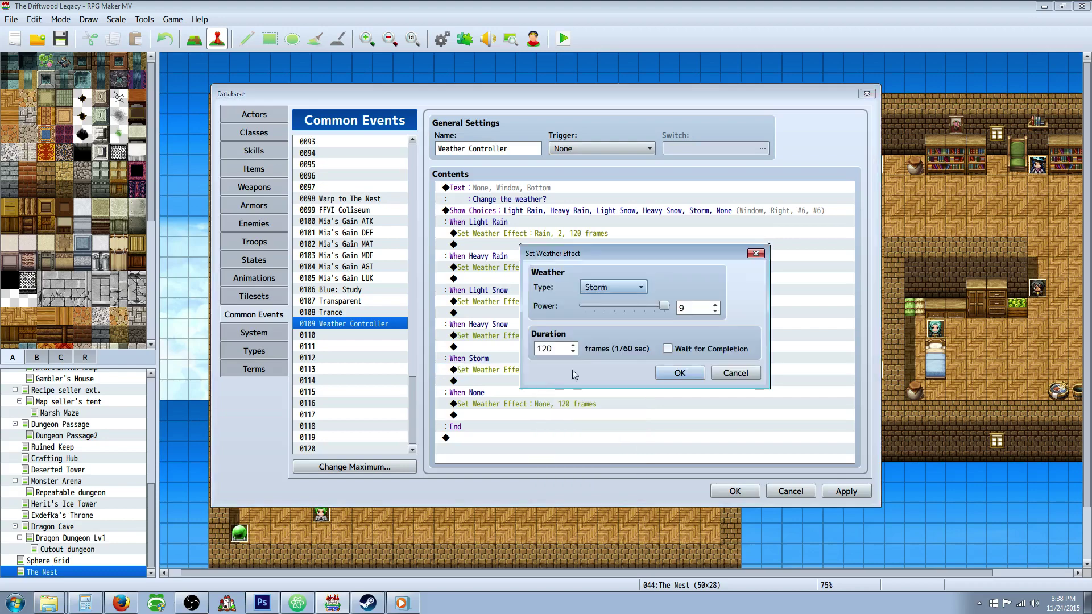
left_click(632, 287)
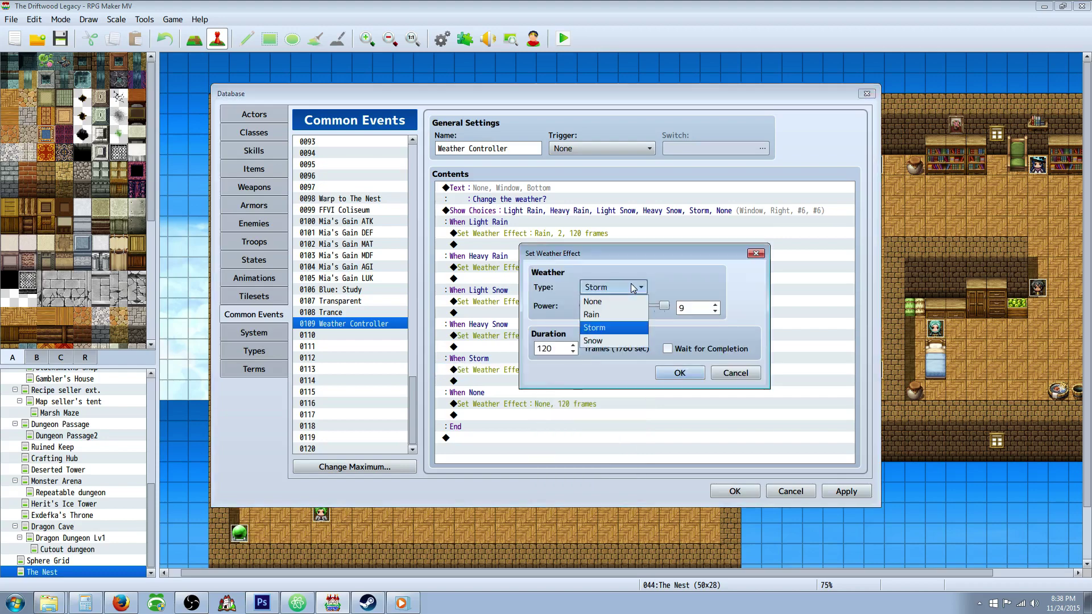
left_click(606, 327)
left_click(679, 373)
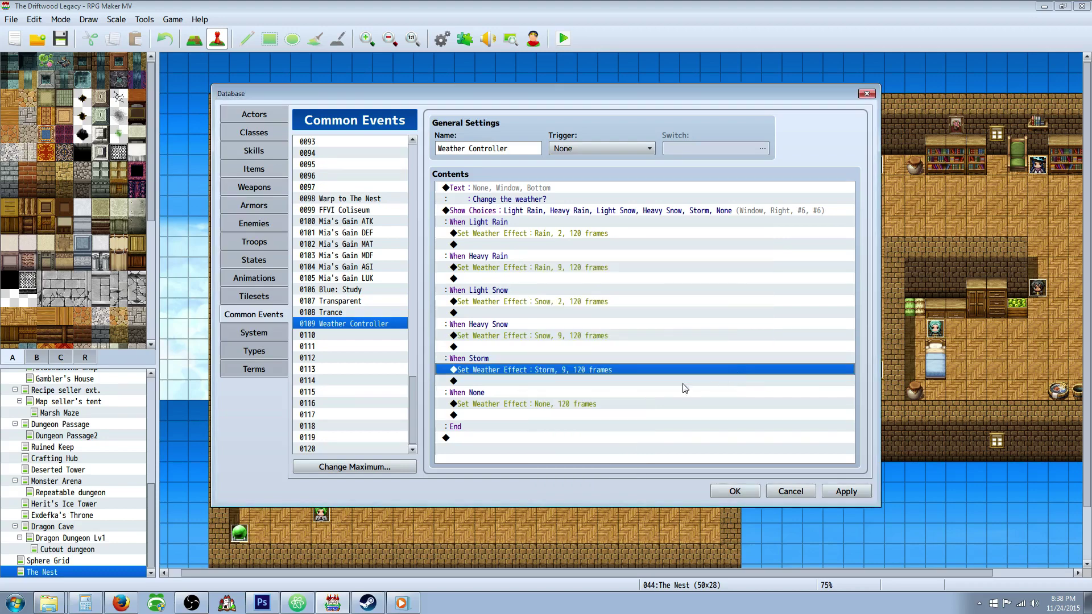
- Keep the None branch's weather effect as None and apply the common event changes
left_click(524, 403)
right_click(520, 408)
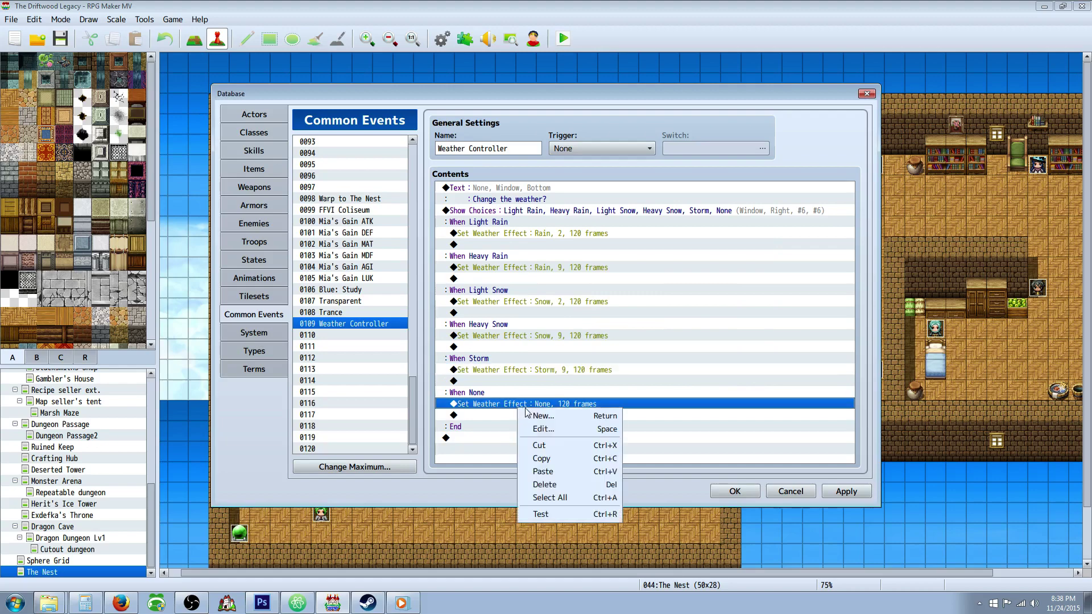
left_click(551, 429)
left_click(618, 281)
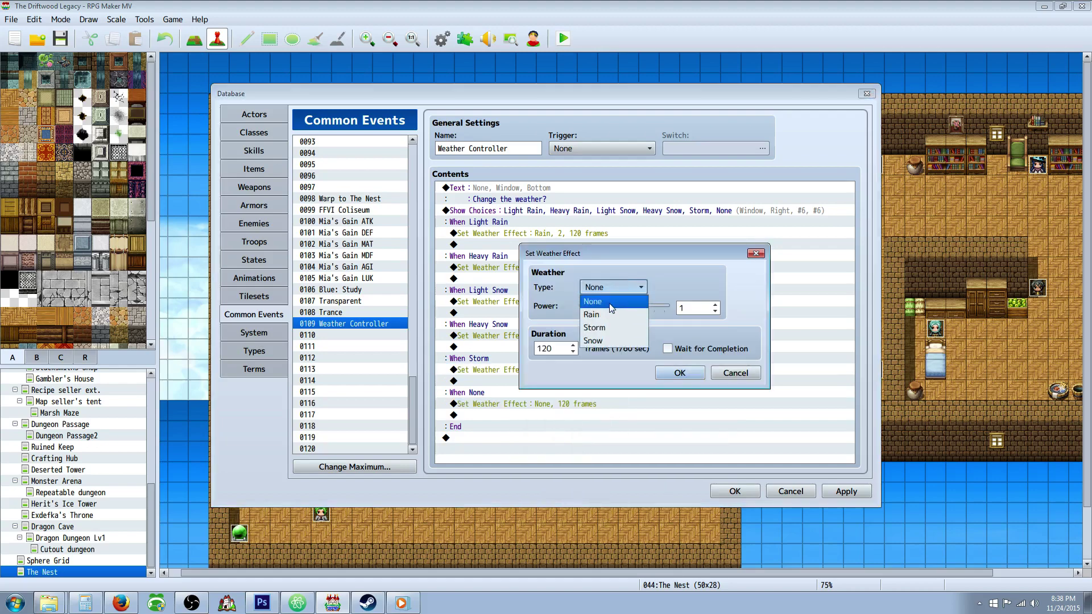
left_click(603, 299)
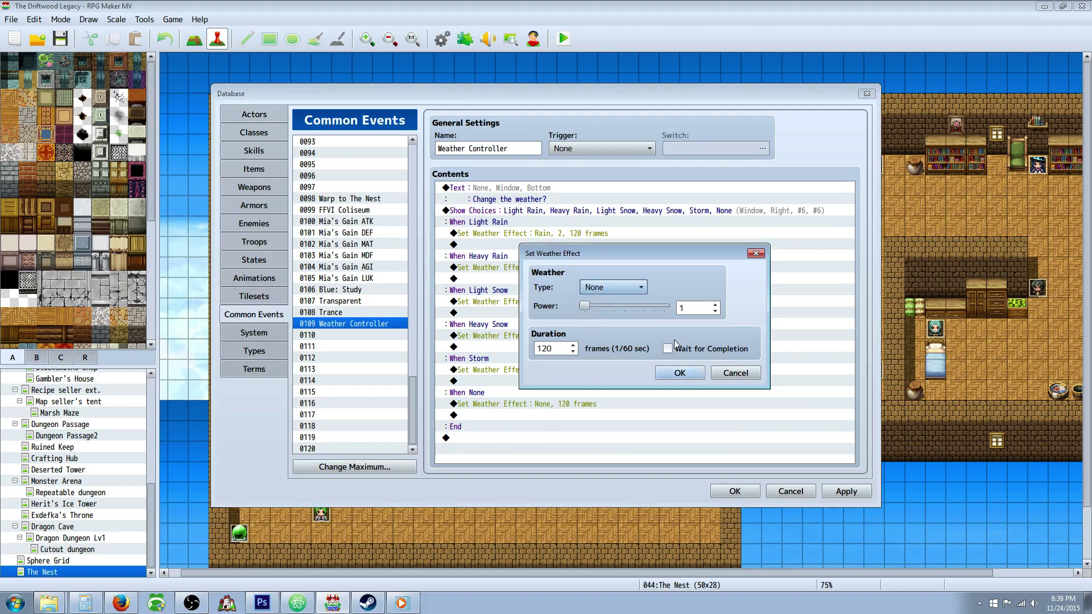
left_click(738, 373)
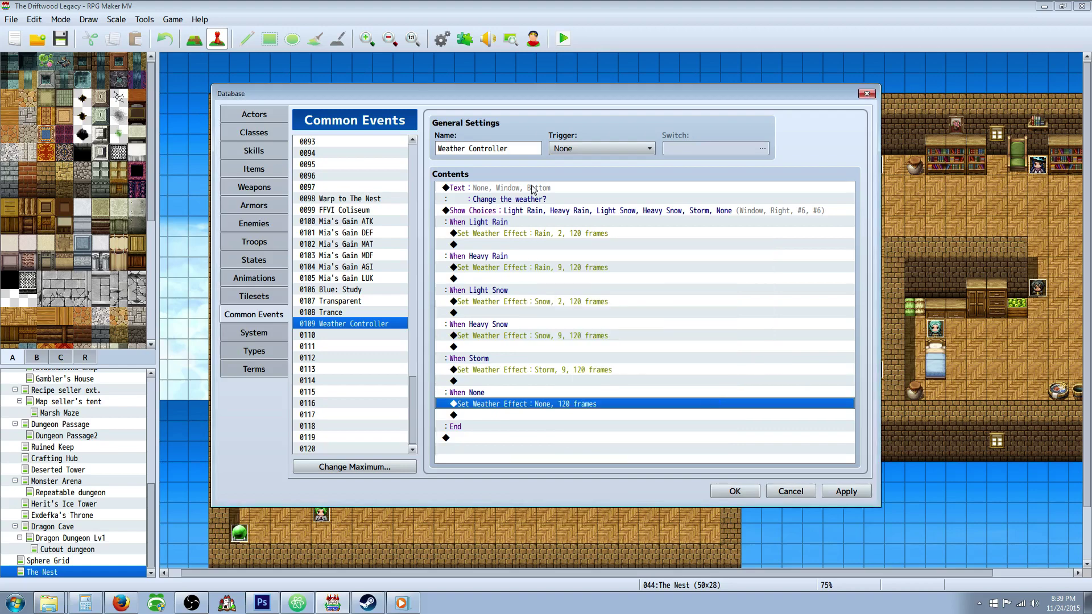
left_click(855, 491)
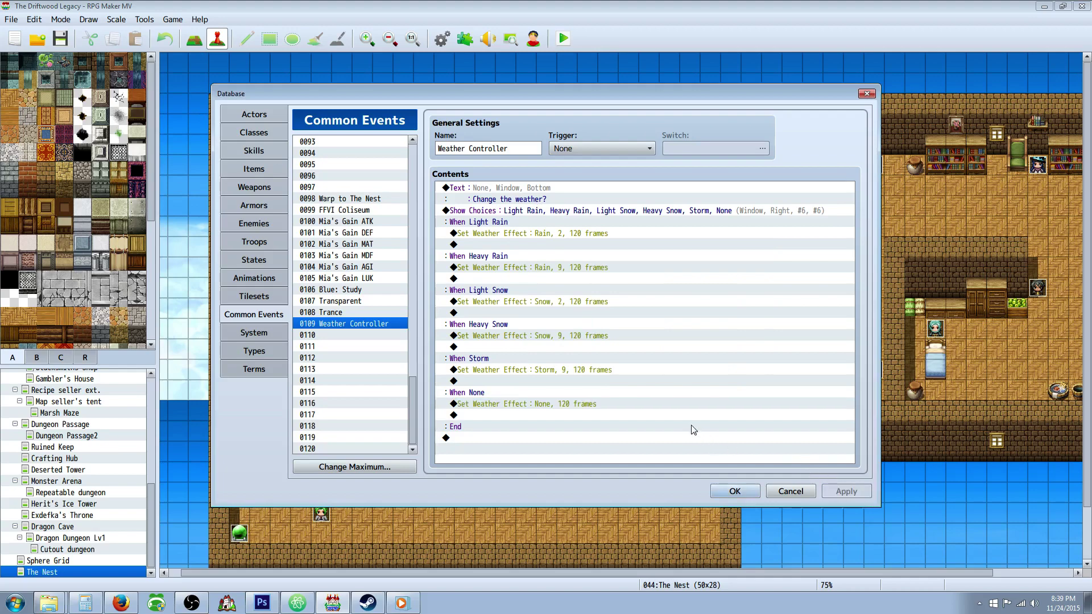
left_click(254, 171)
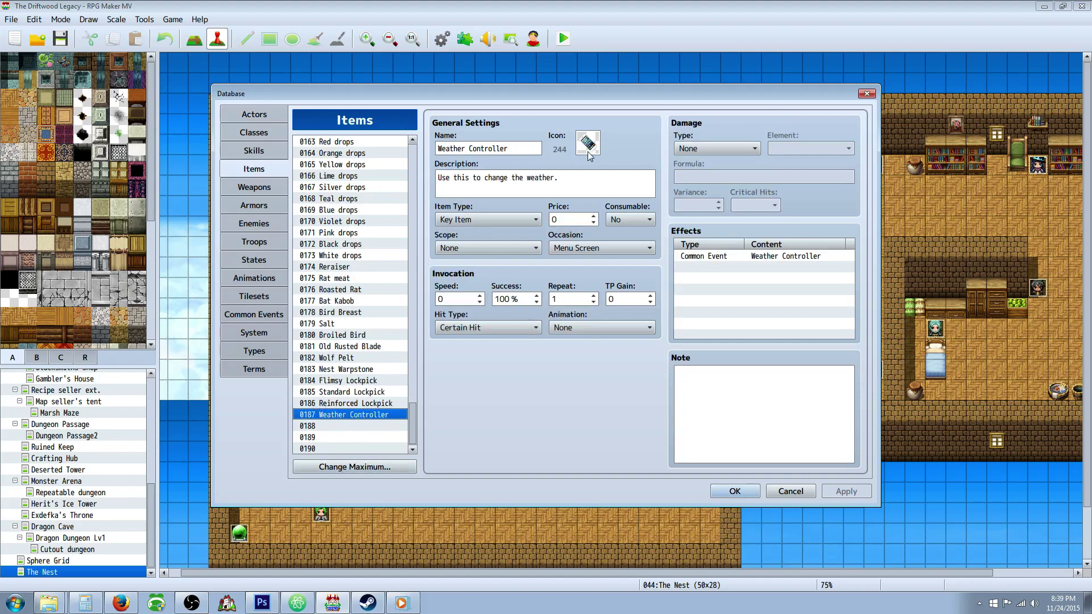
- Give the Weather Controller item a Common Event effect calling Weather Controller, then save
triple_click(575, 181)
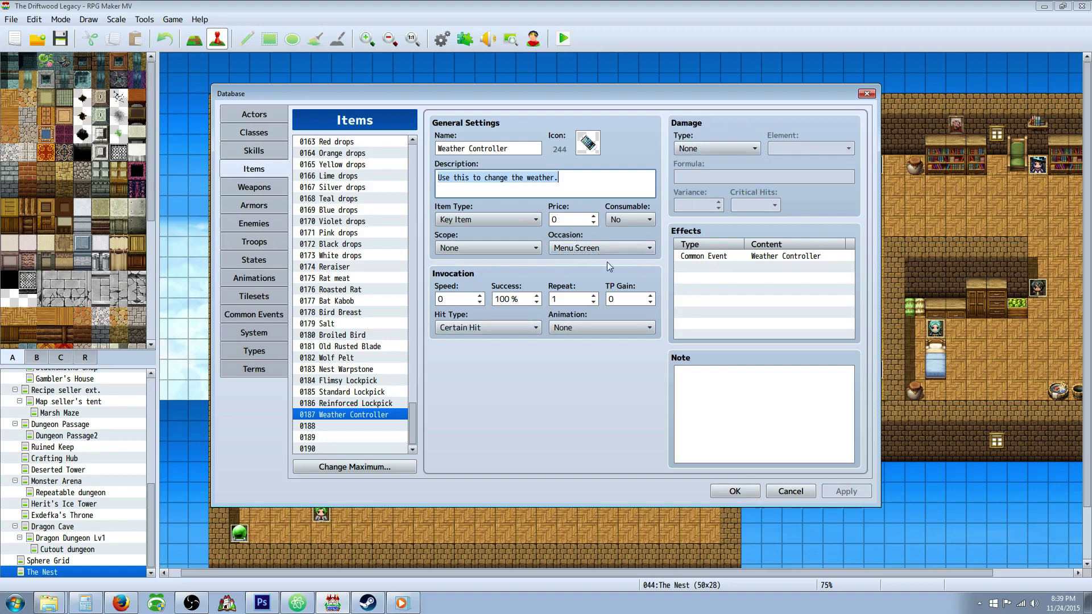
right_click(694, 270)
left_click(714, 280)
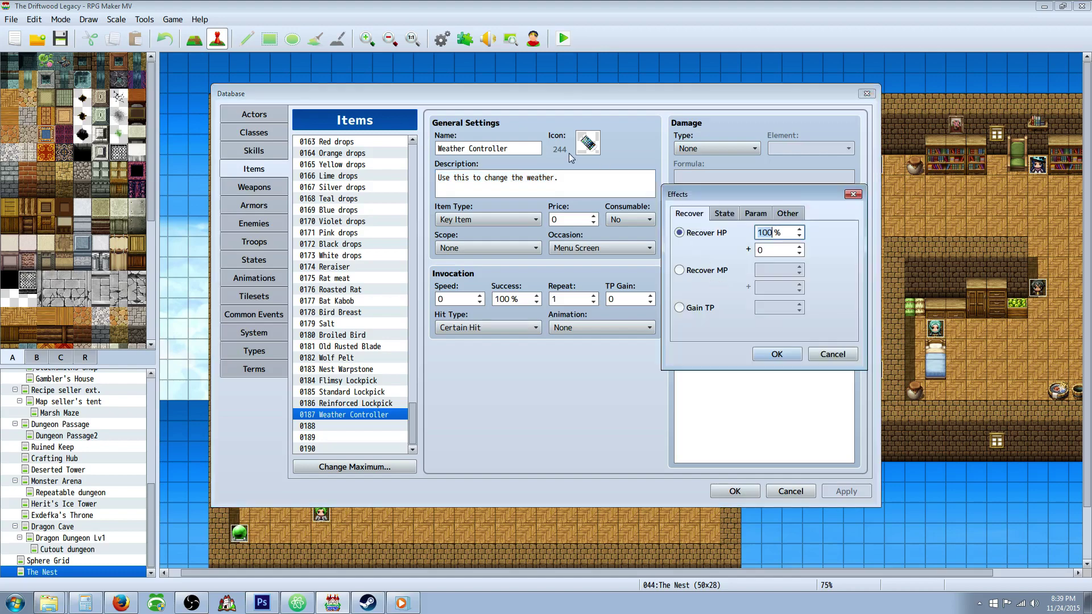
left_click(787, 214)
left_click(711, 313)
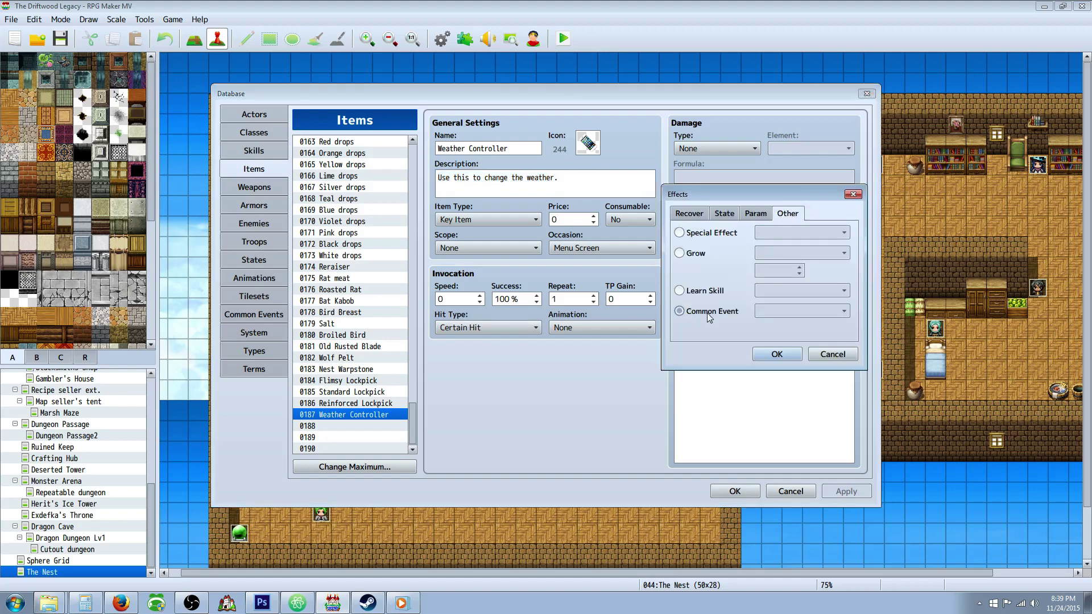
left_click(792, 319)
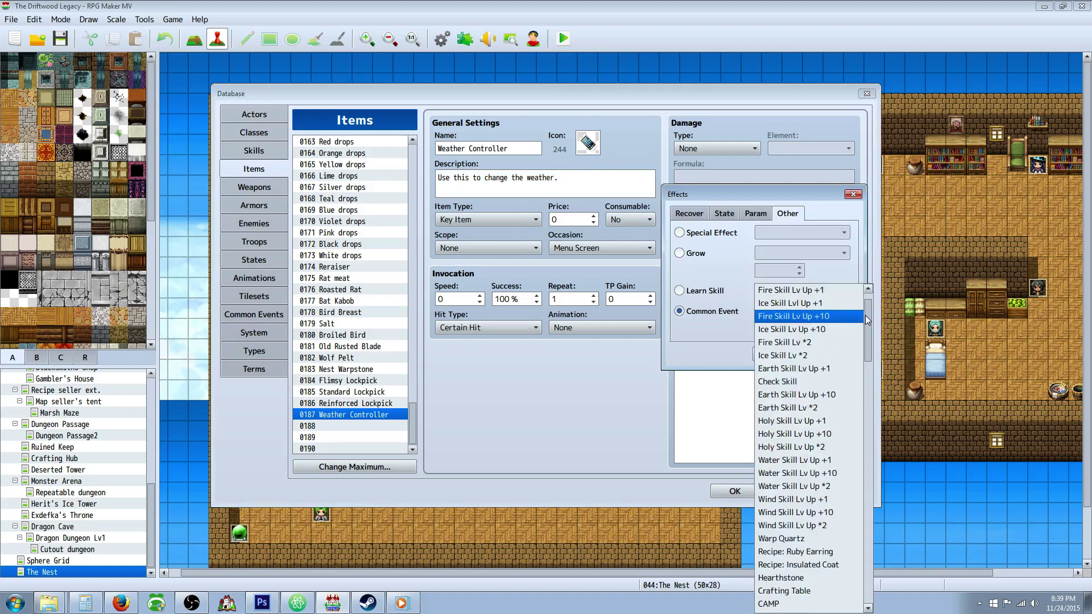
left_click_drag(865, 315, 874, 537)
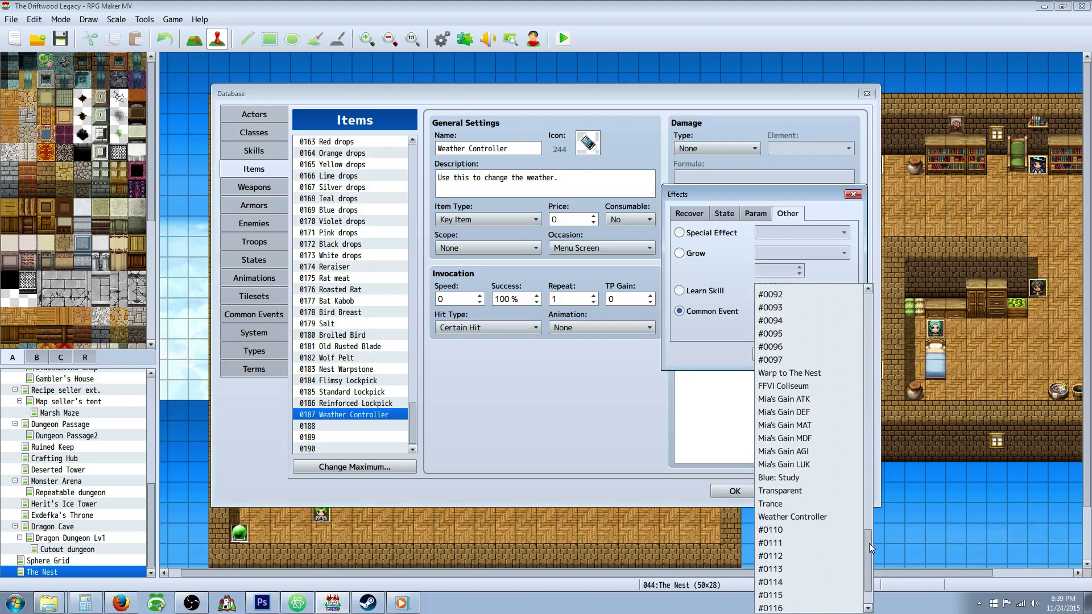
left_click(808, 516)
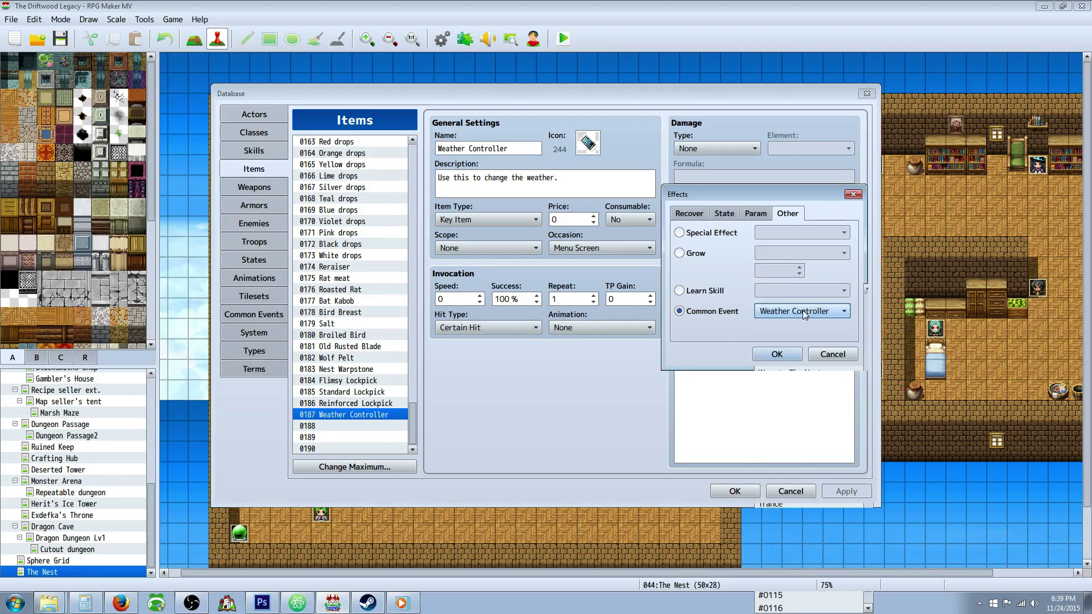
left_click(786, 356)
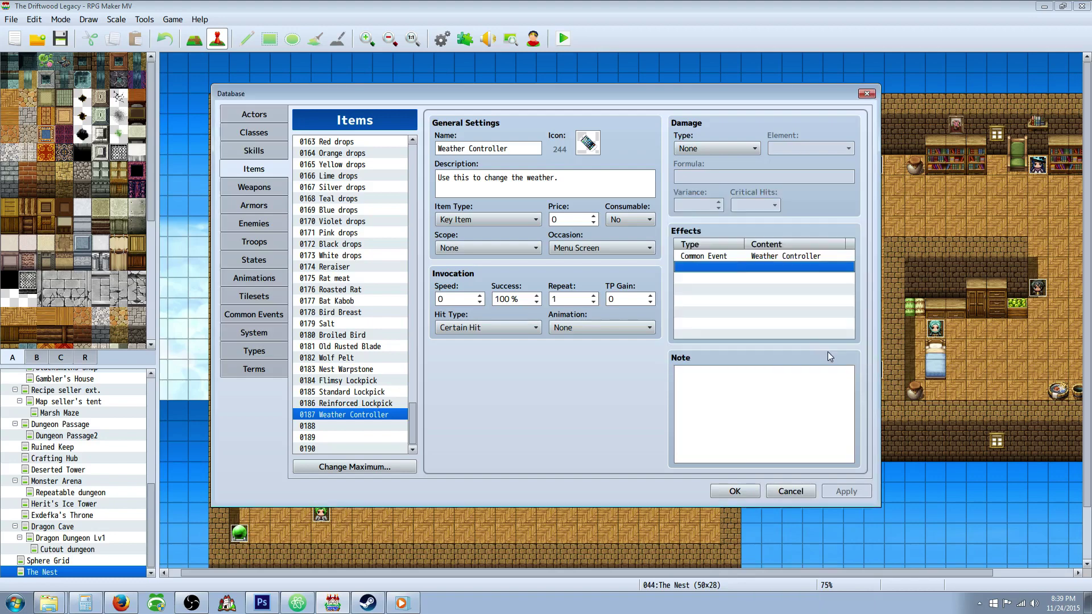
left_click(749, 256)
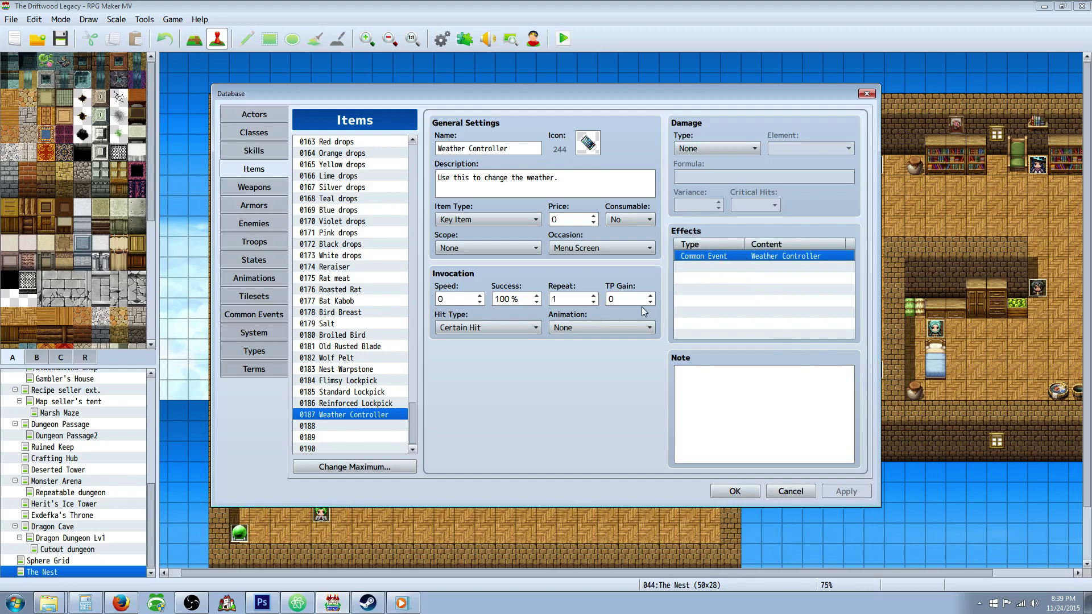
left_click(734, 491)
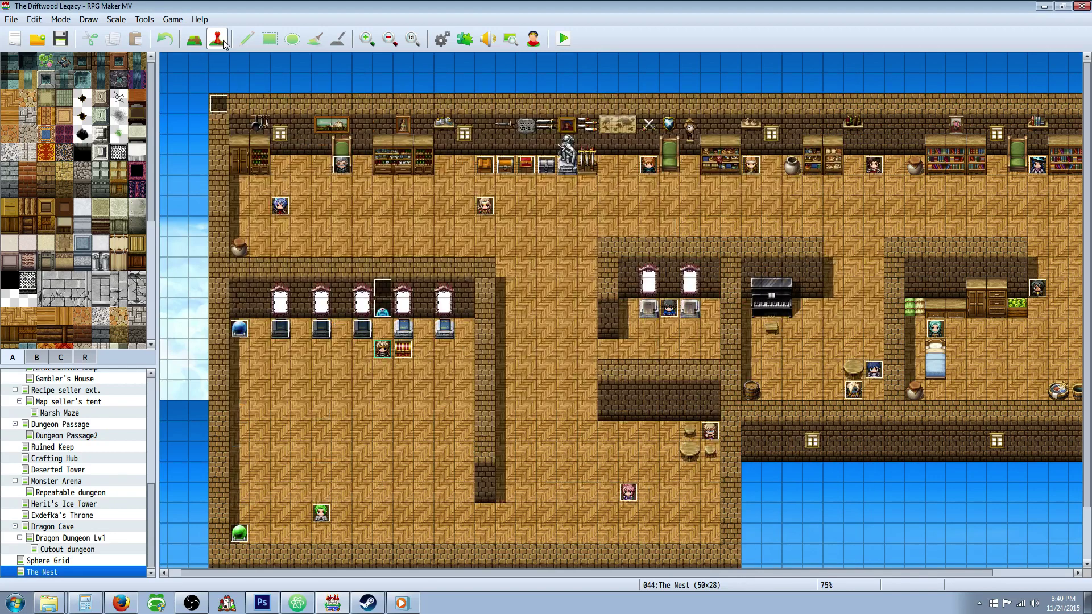
- Create a quick Treasure event in The Nest's left room containing the Weather Controller item
right_click(385, 378)
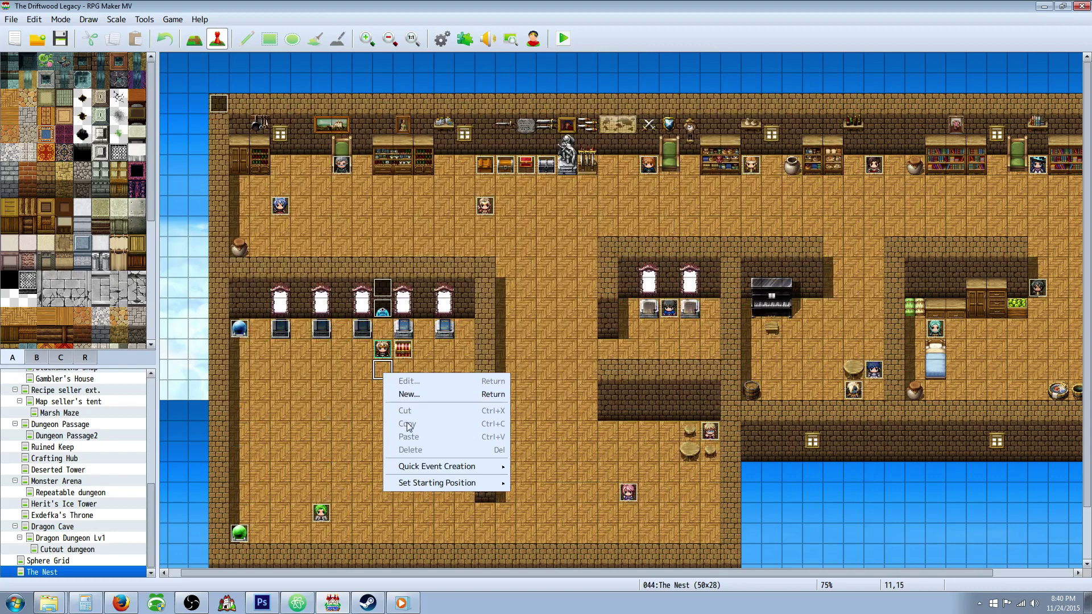
mouse_move(432, 486)
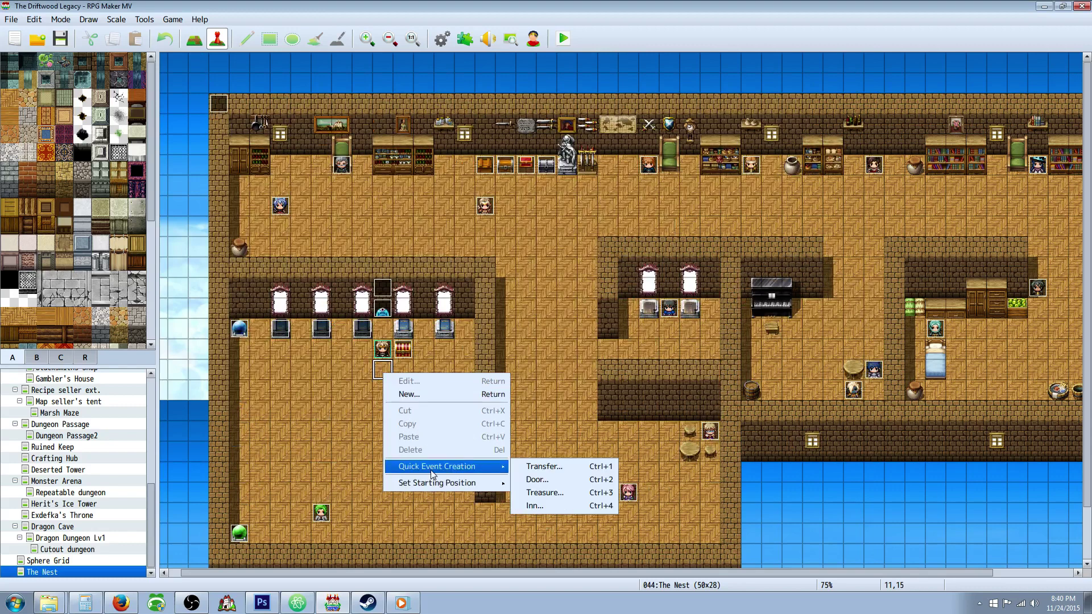
left_click(552, 494)
left_click(509, 293)
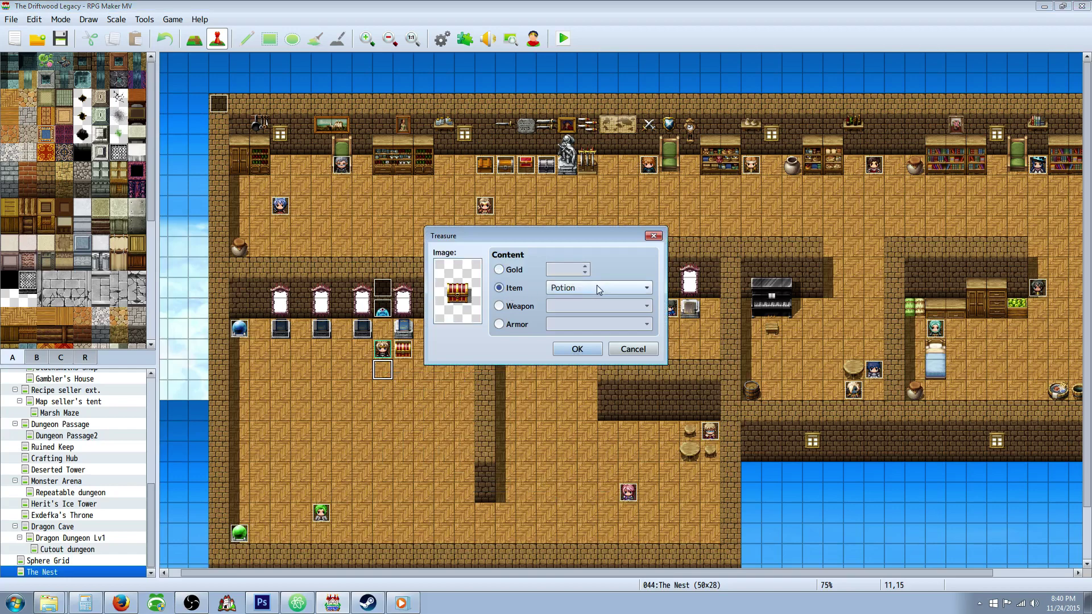
left_click(646, 288)
left_click_drag(672, 312, 671, 586)
left_click(628, 570)
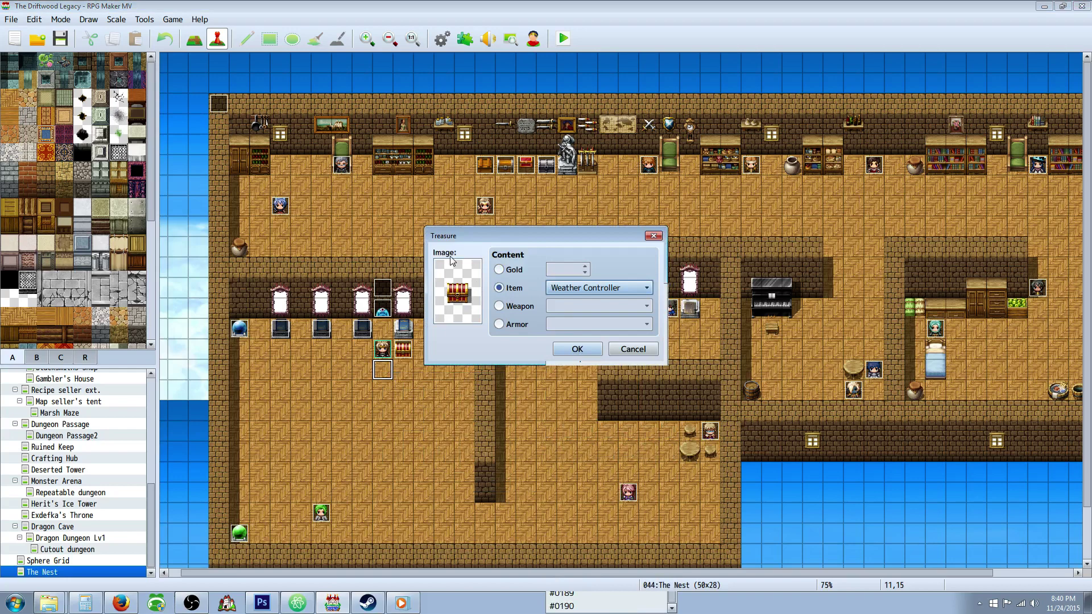
left_click(574, 351)
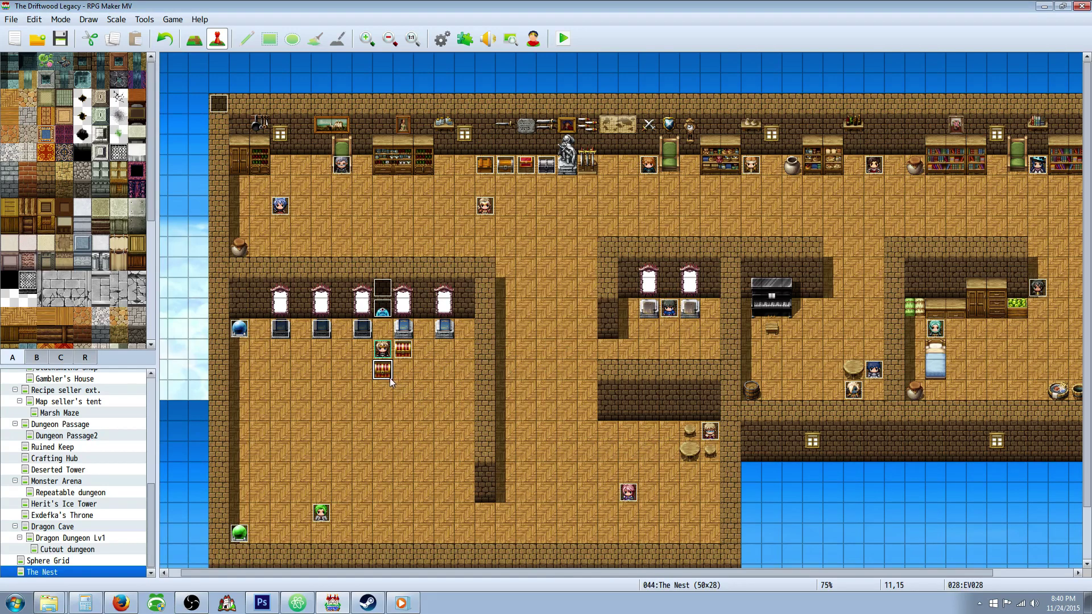
right_click(391, 316)
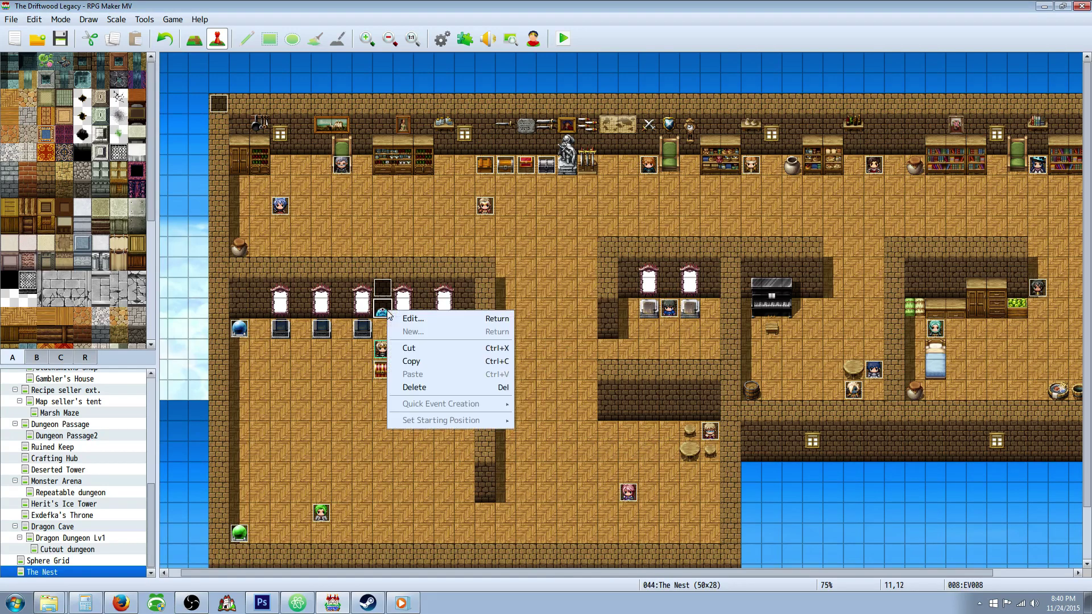
left_click(342, 348)
right_click(281, 205)
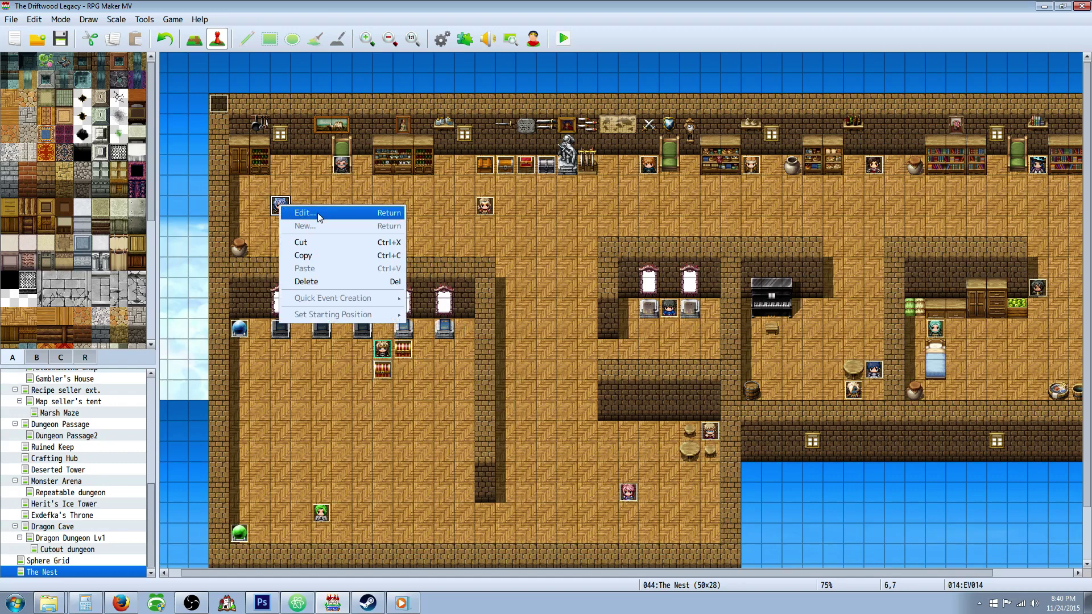
left_click(316, 213)
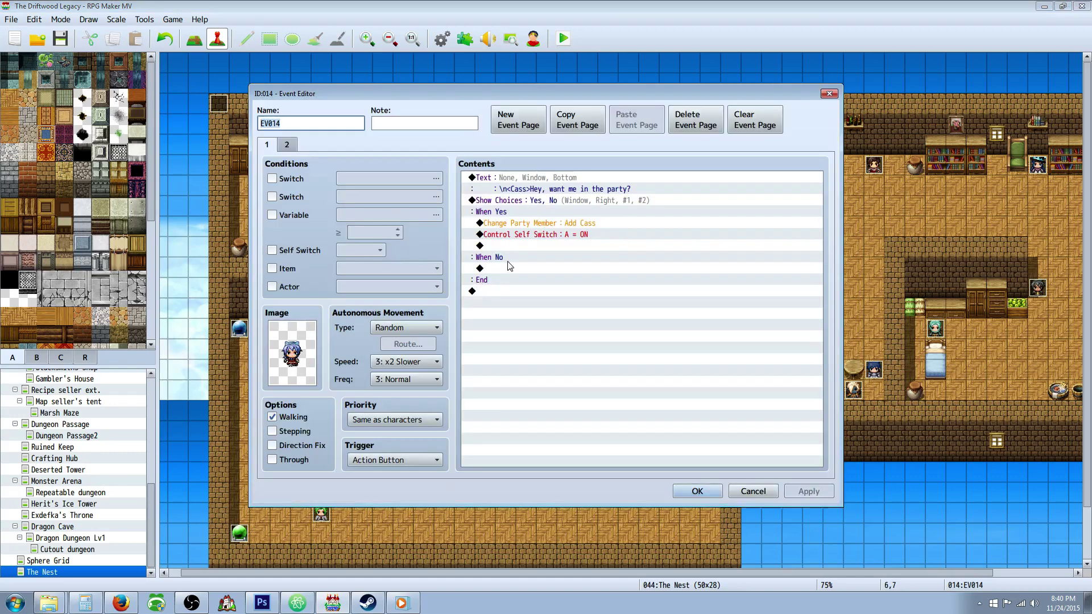
right_click(483, 295)
left_click(538, 308)
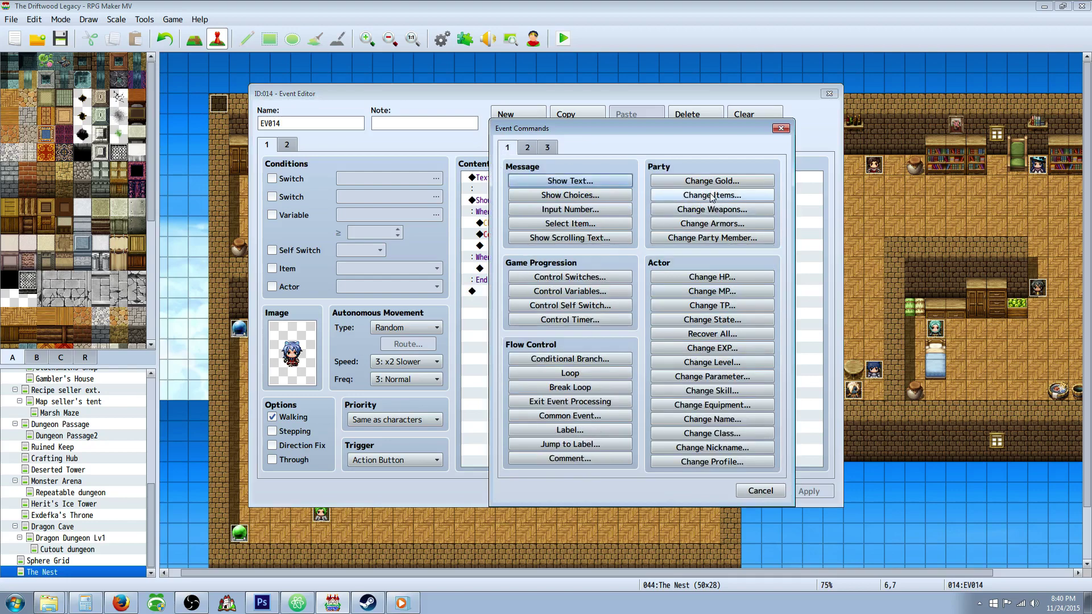
left_click(710, 195)
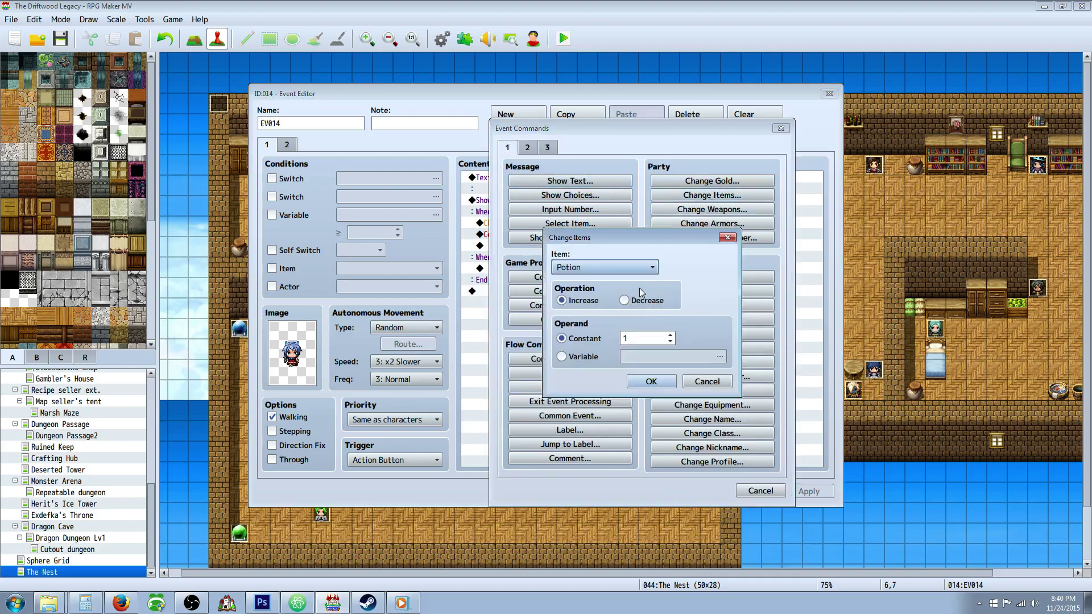
left_click(639, 267)
left_click_drag(677, 292, 677, 574)
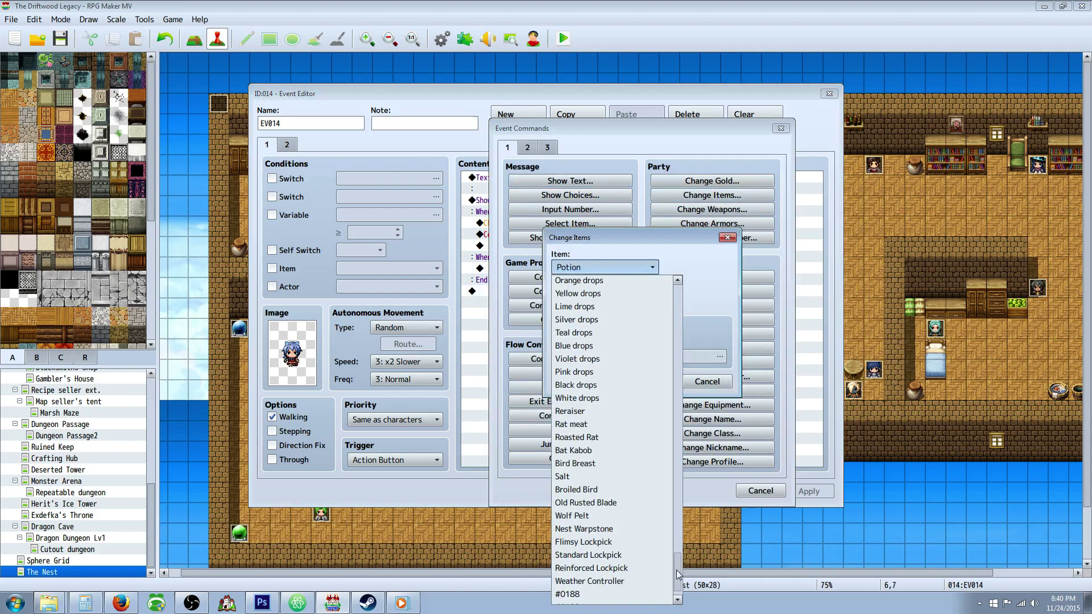
left_click(625, 580)
left_click(706, 381)
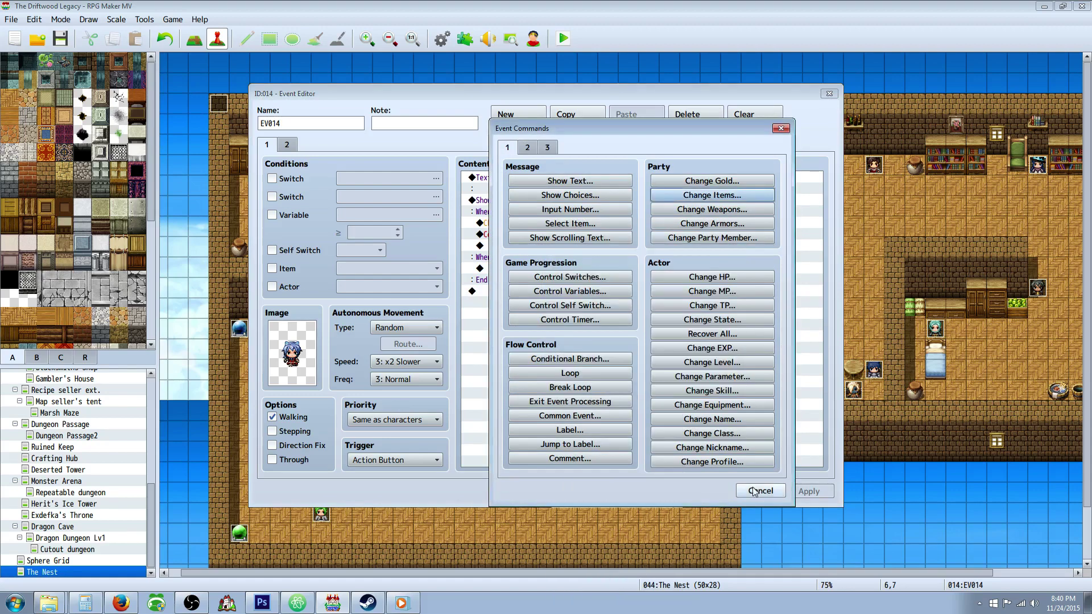
left_click(760, 490)
left_click(697, 491)
left_click(442, 38)
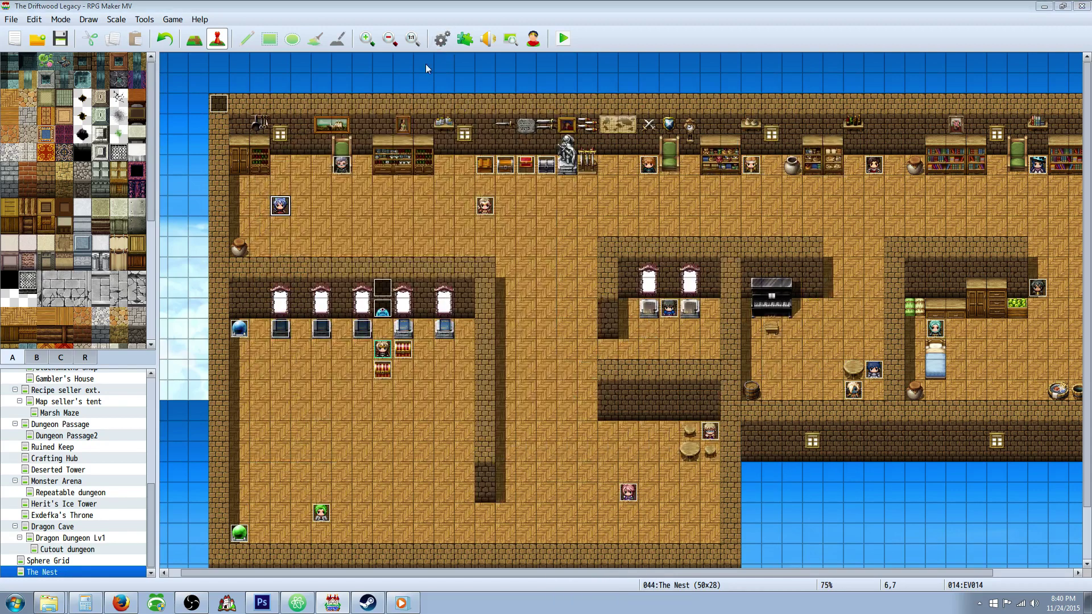
- Open Slime in Enemies, try Weather Controller as its first drop, then cancel it
left_click(263, 221)
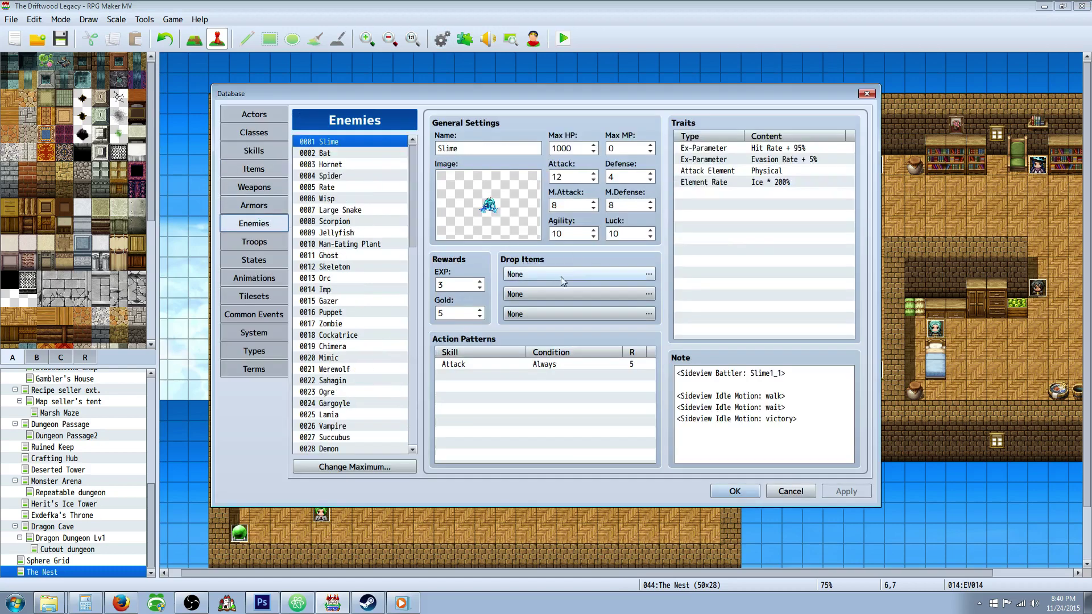
left_click(649, 276)
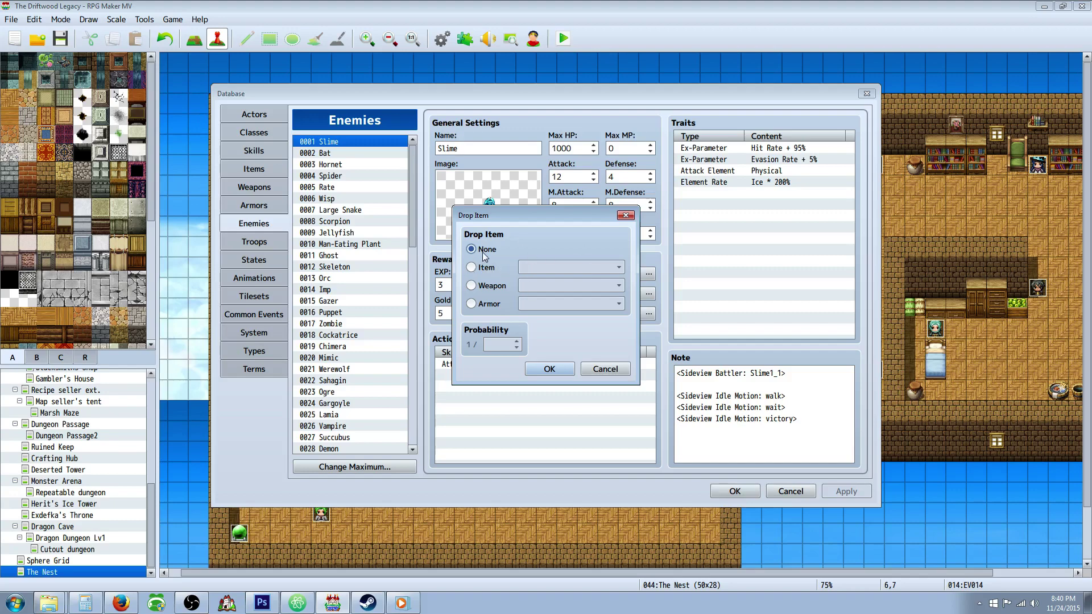
left_click(487, 270)
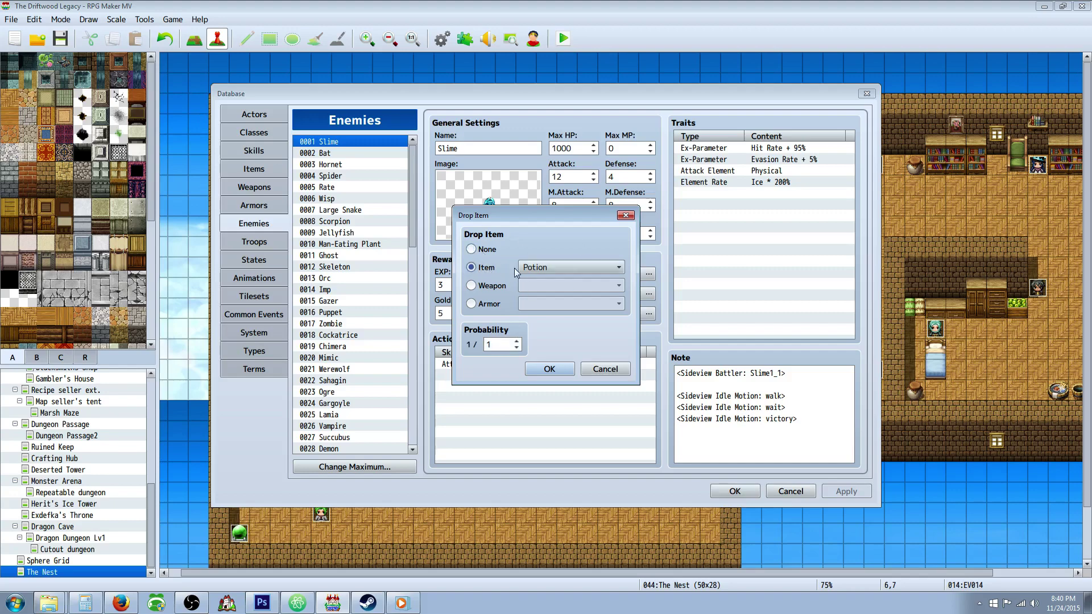
left_click(619, 268)
left_click_drag(644, 296, 644, 582)
left_click(556, 558)
left_click(497, 343)
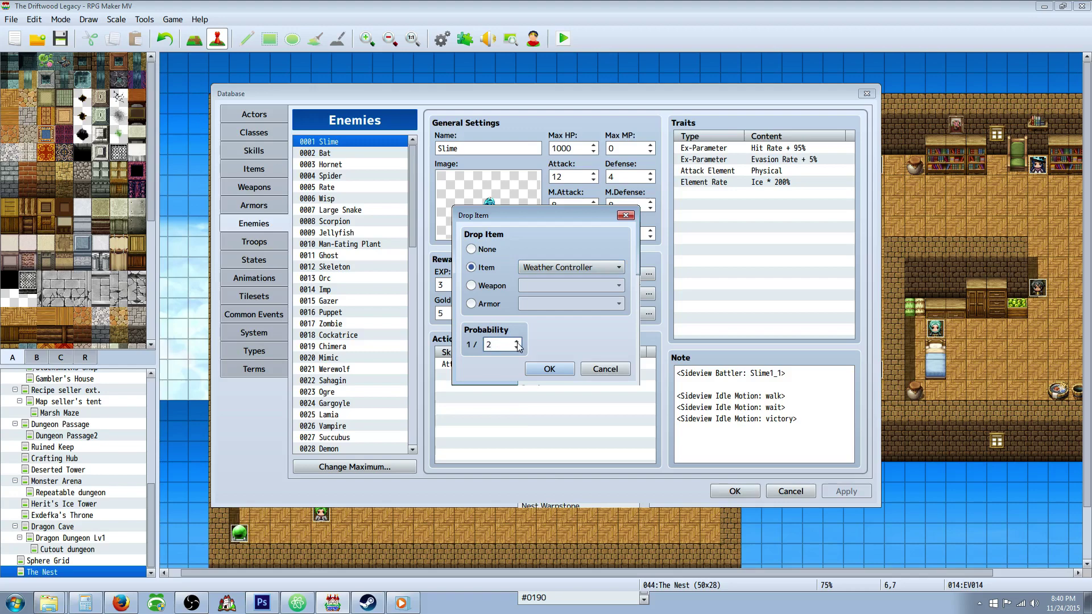
left_click(613, 368)
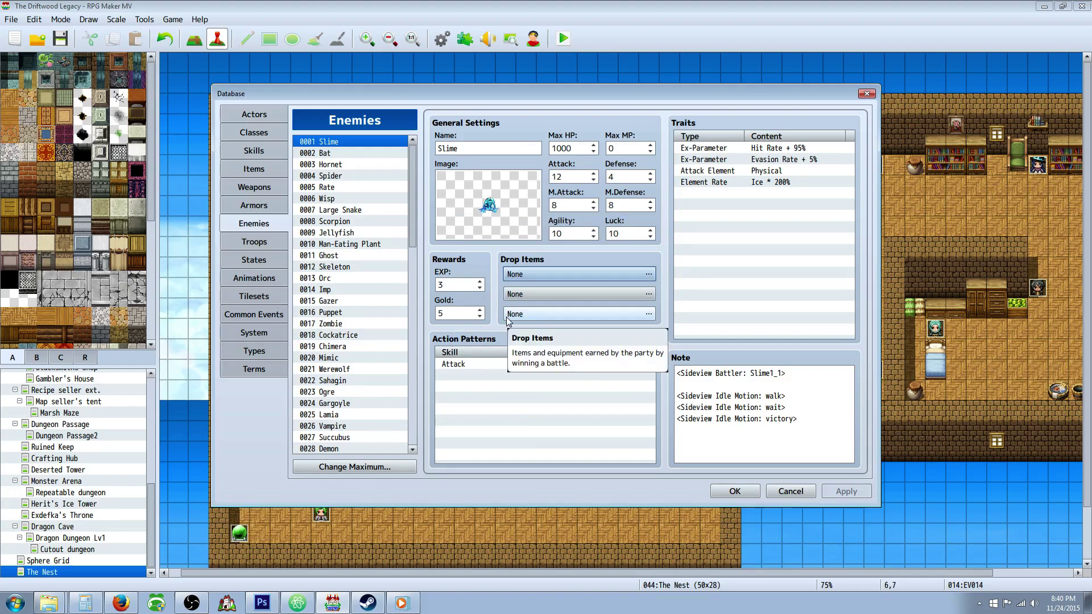
- Close the Database with Cancel, discarding unsaved changes
left_click(789, 490)
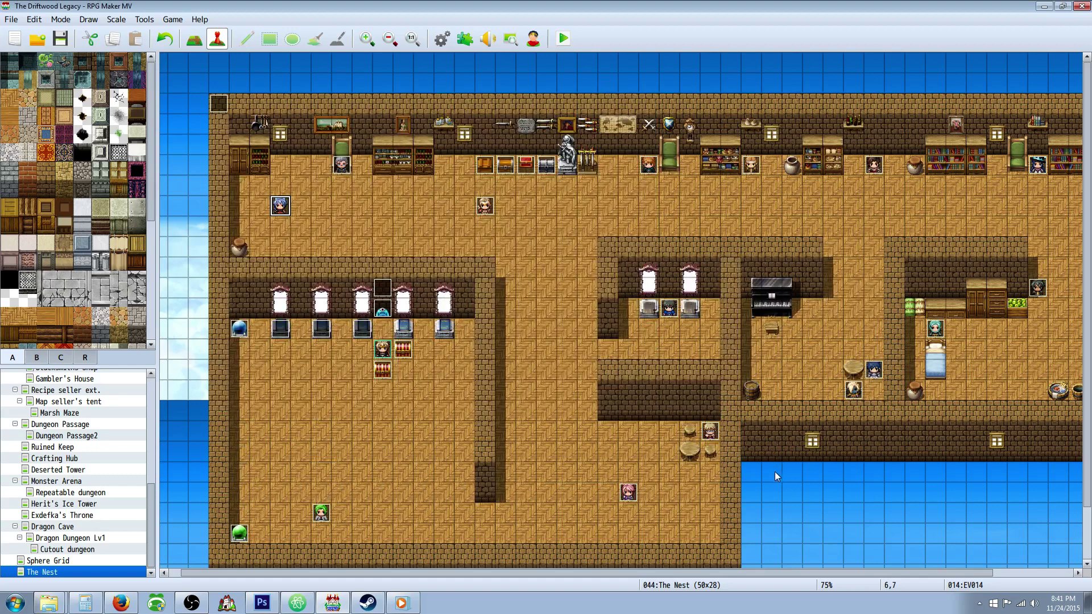